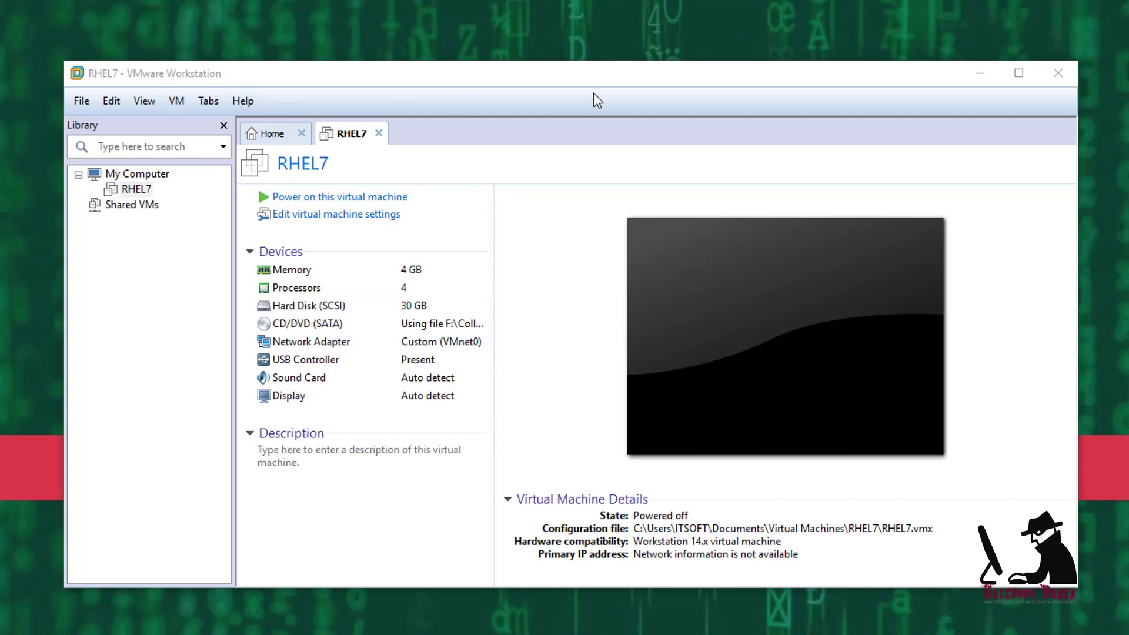
Show the toolbar in the VMware Workstation window via View > Customize
{"action": "left_click", "coordinate": [144, 101]}
{"action": "mouse_move", "coordinate": [321, 259]}
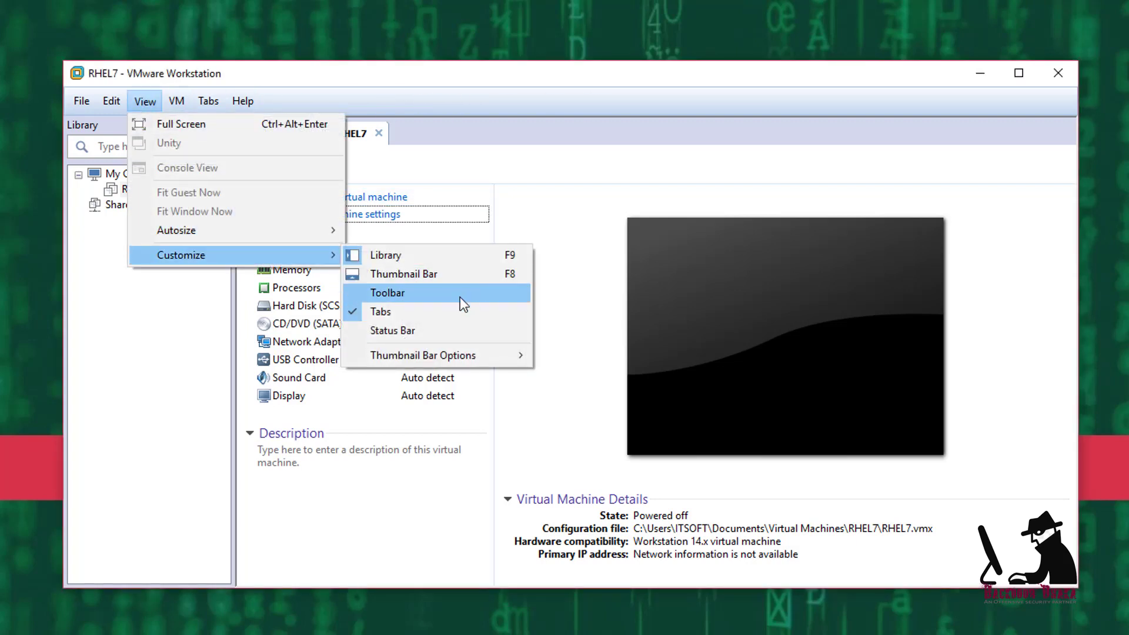
{"action": "left_click", "coordinate": [358, 295]}
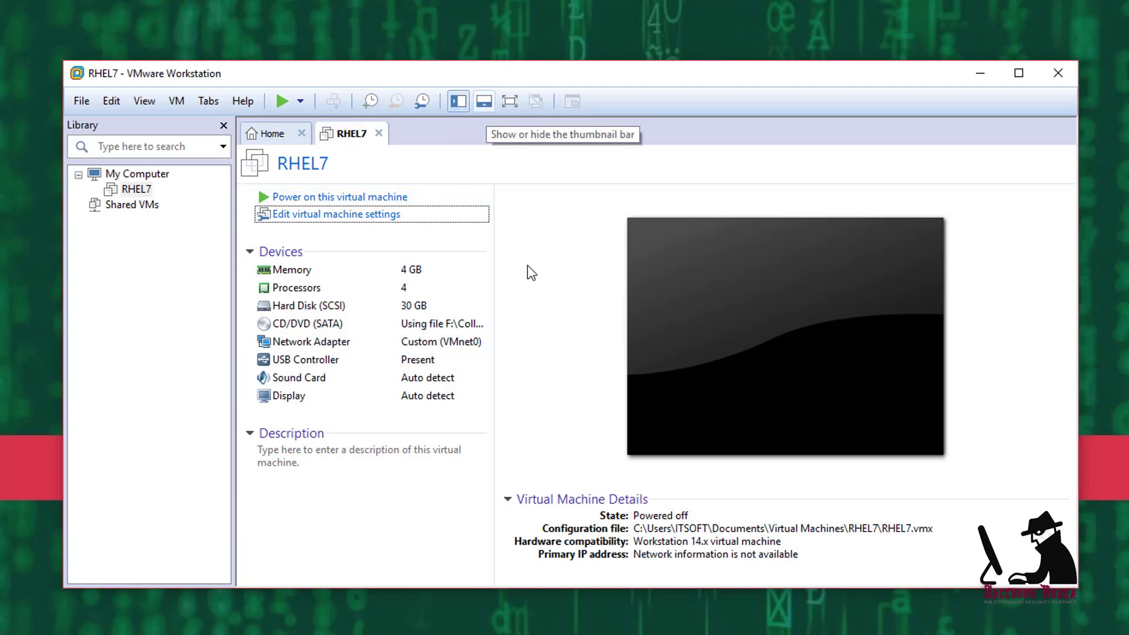
Show the thumbnail bar of virtual machines, then toggle full screen on and back off
{"action": "left_click", "coordinate": [489, 102]}
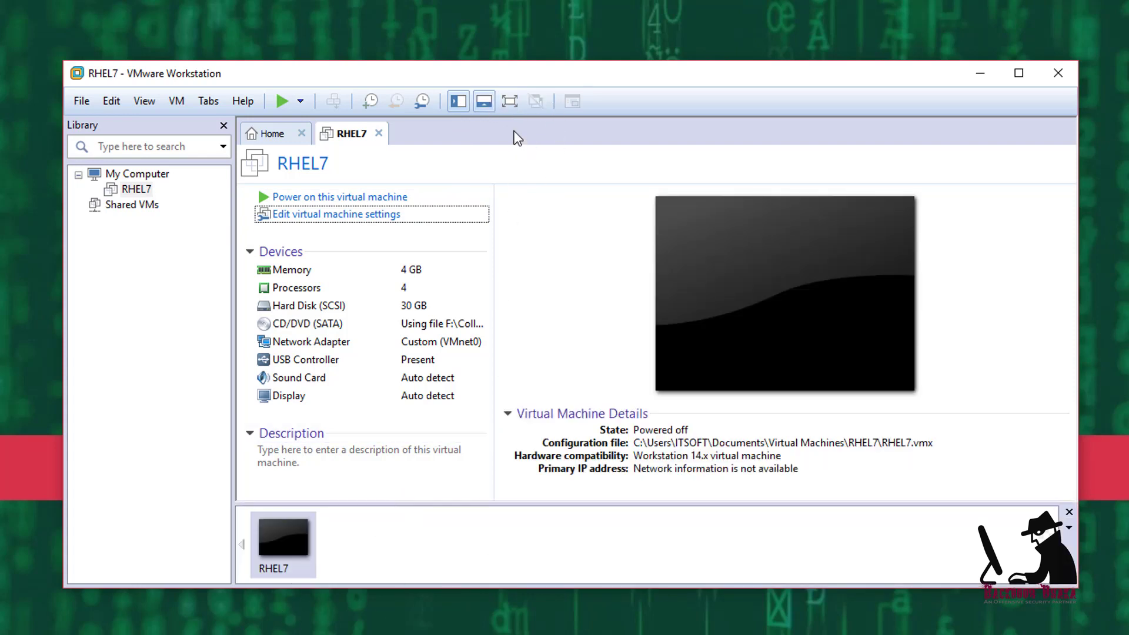
{"action": "left_click", "coordinate": [512, 100]}
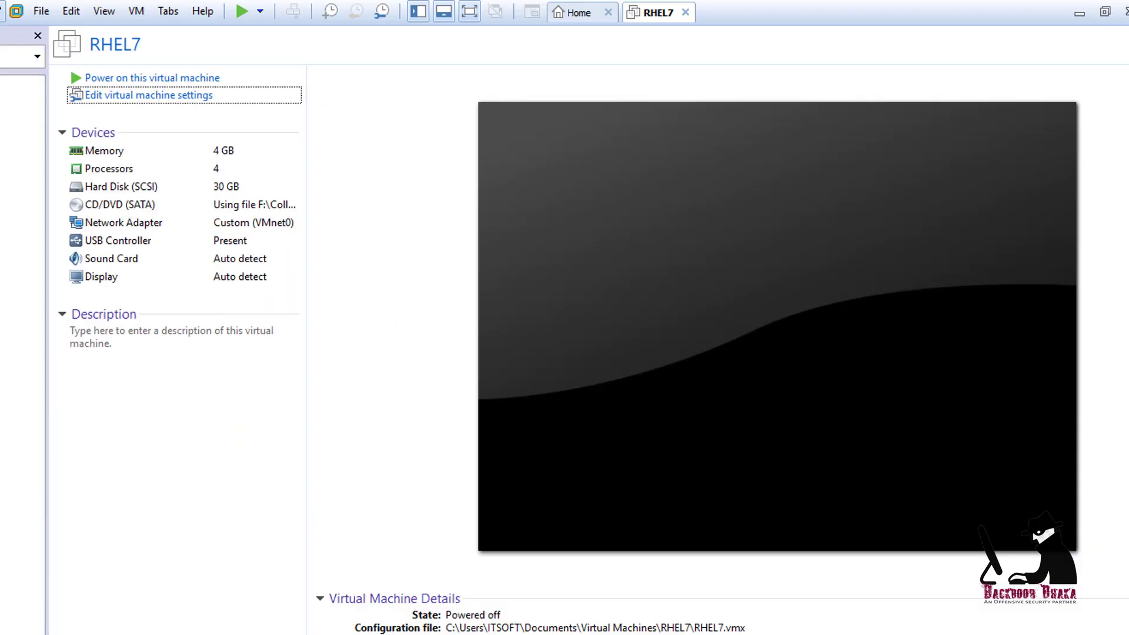
{"action": "left_click", "coordinate": [471, 12]}
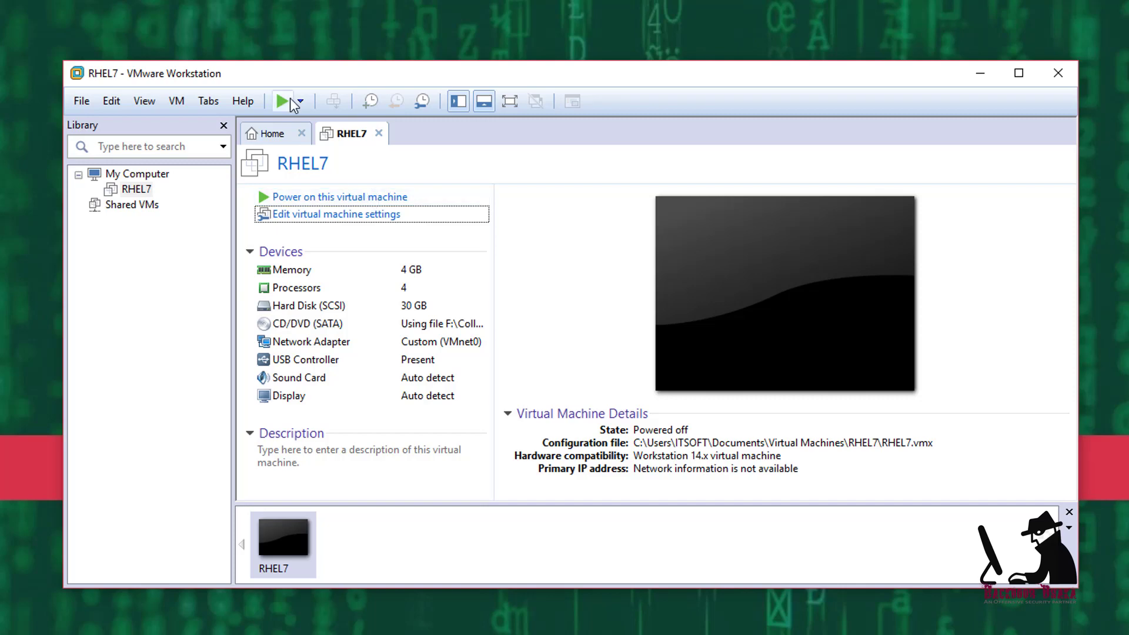
Power on RHEL7 in full screen and boot the 'Install Red Hat Enterprise Linux 7.0' entry
{"action": "key", "text": "ctrl+b"}
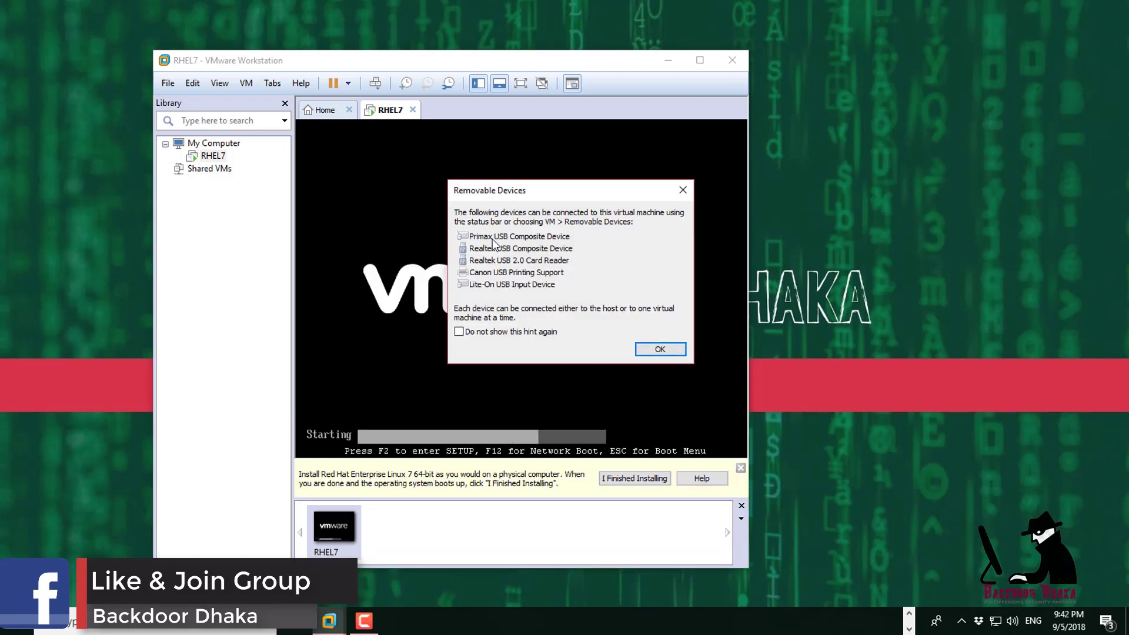
{"action": "left_click", "coordinate": [660, 350]}
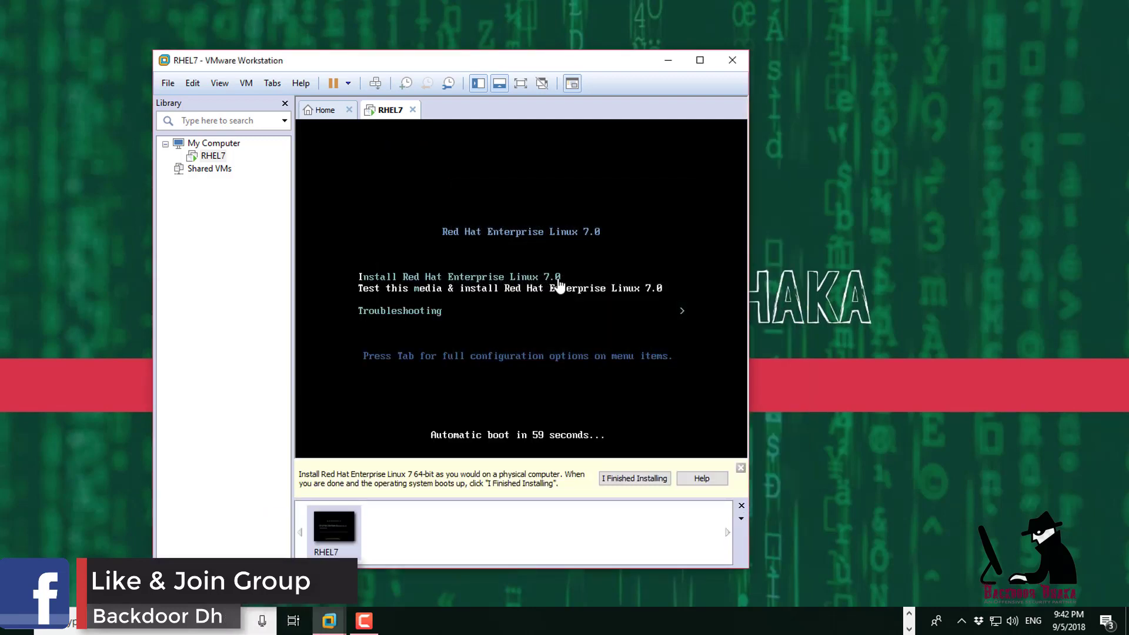
{"action": "left_click", "coordinate": [520, 84]}
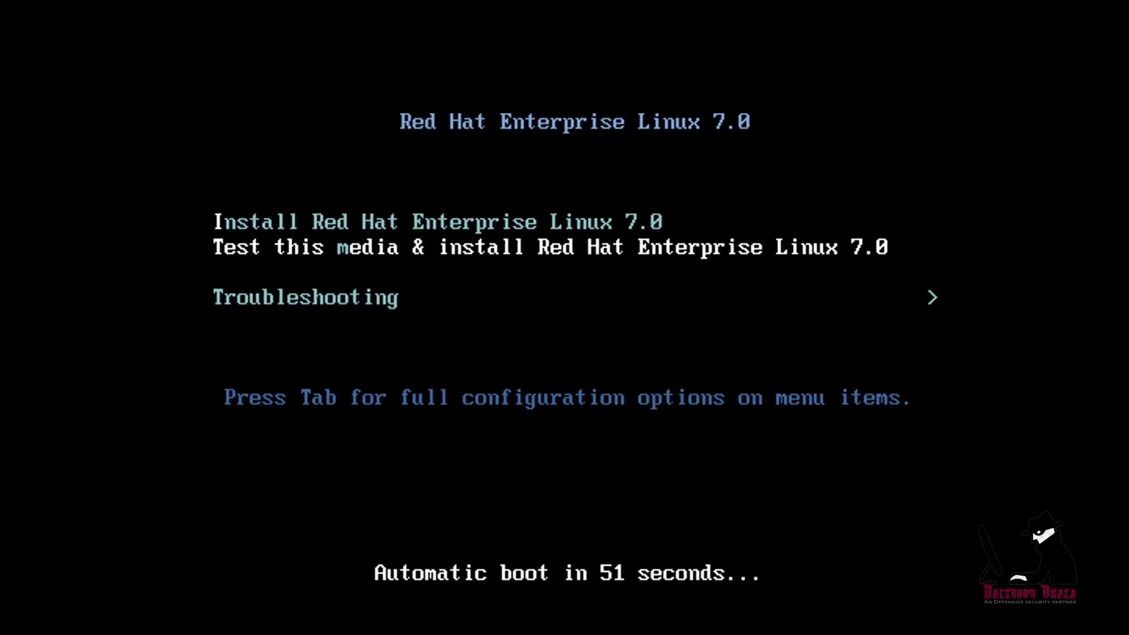
{"action": "key", "text": "Up"}
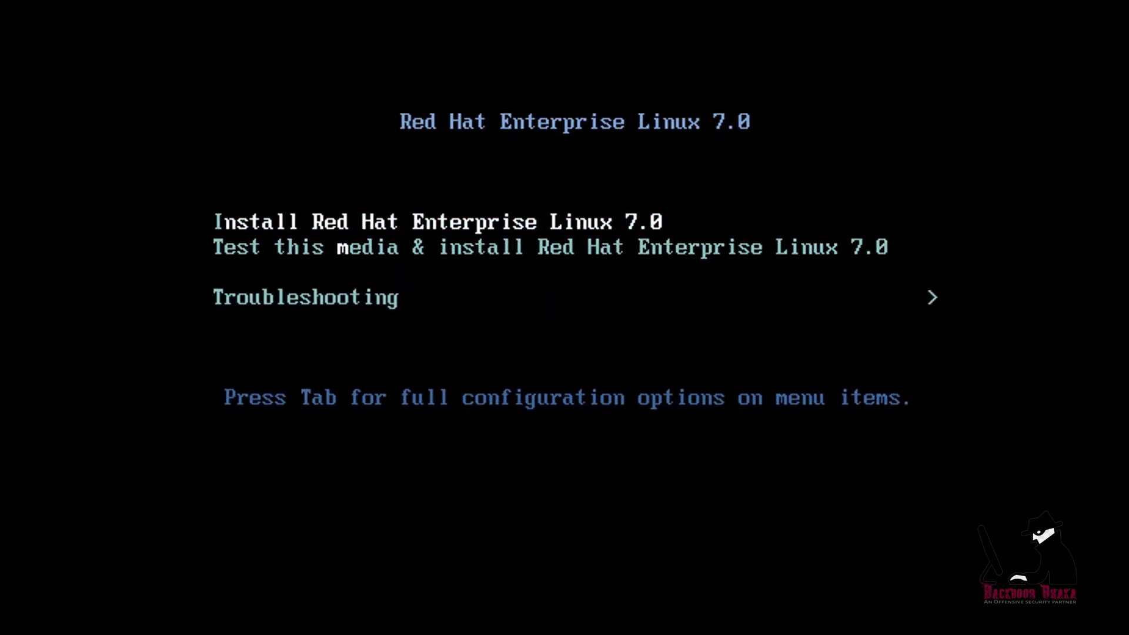
{"action": "key", "text": "Return"}
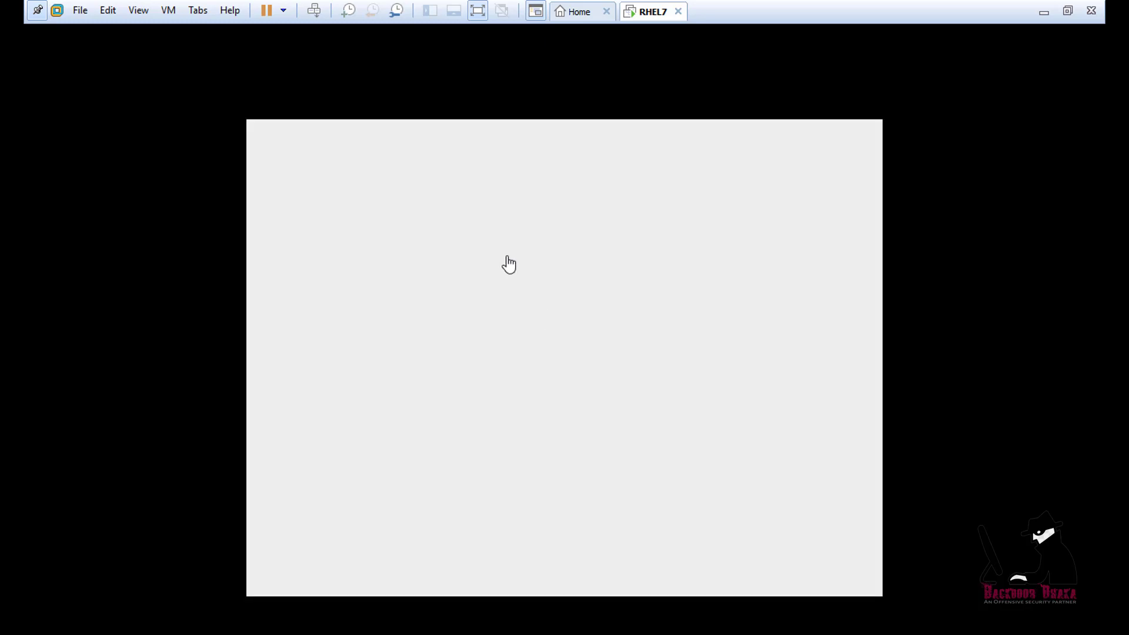
Capture input in the VM and continue with English (United States) as installer language
{"action": "left_click", "coordinate": [486, 164]}
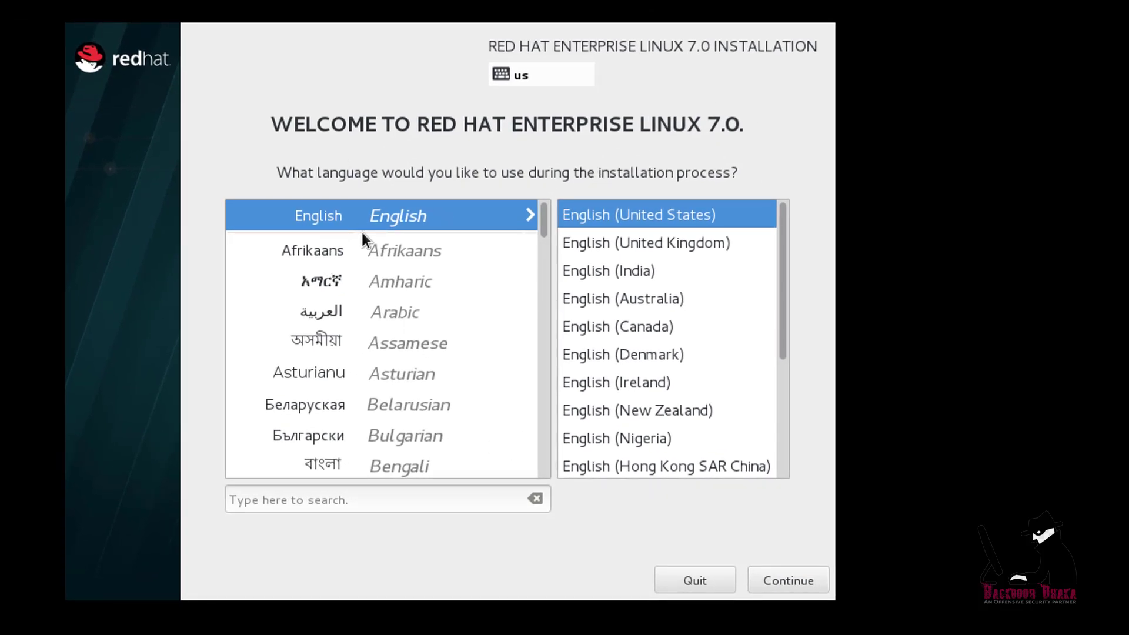
{"action": "left_click", "coordinate": [805, 589]}
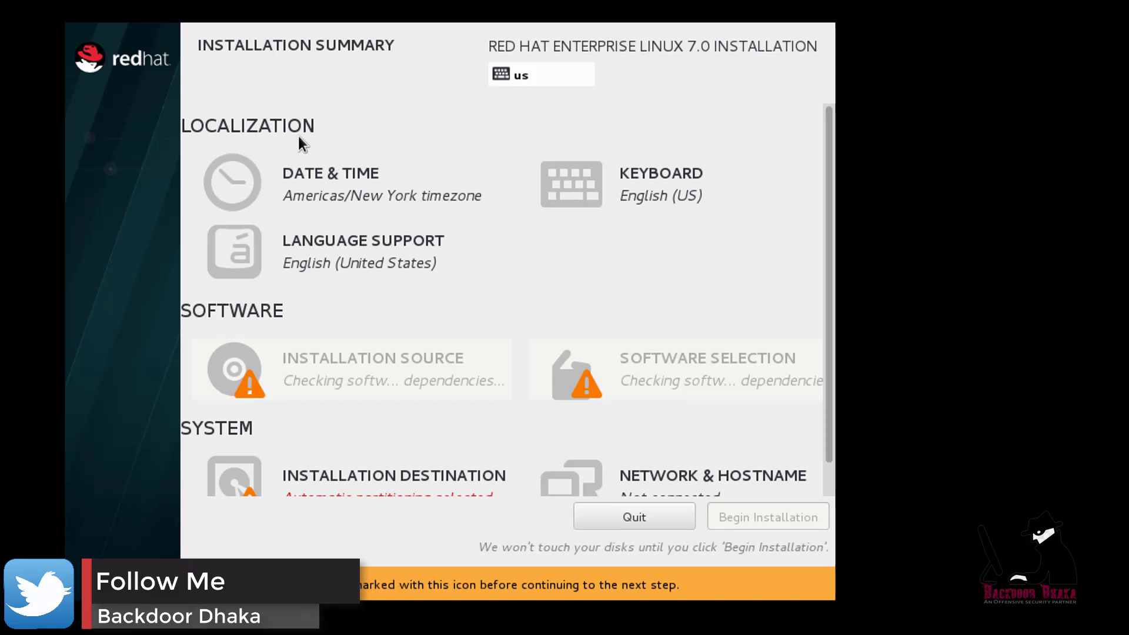
Set the time zone to Asia/Dhaka with the AM/PM clock format and confirm
{"action": "left_click", "coordinate": [316, 186]}
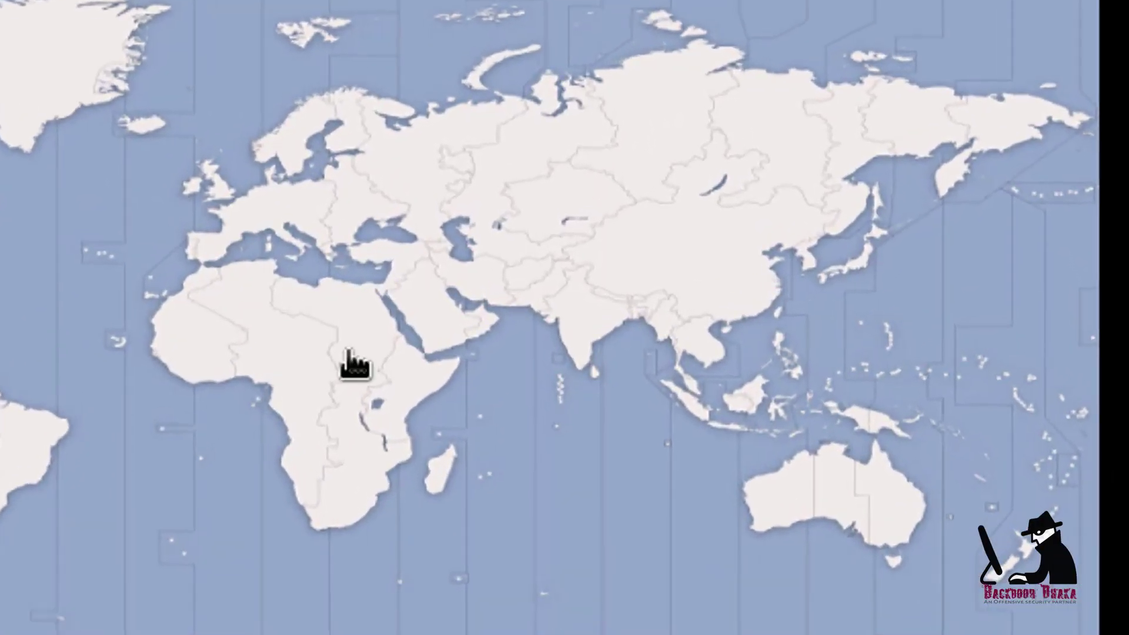
{"action": "left_click", "coordinate": [639, 317]}
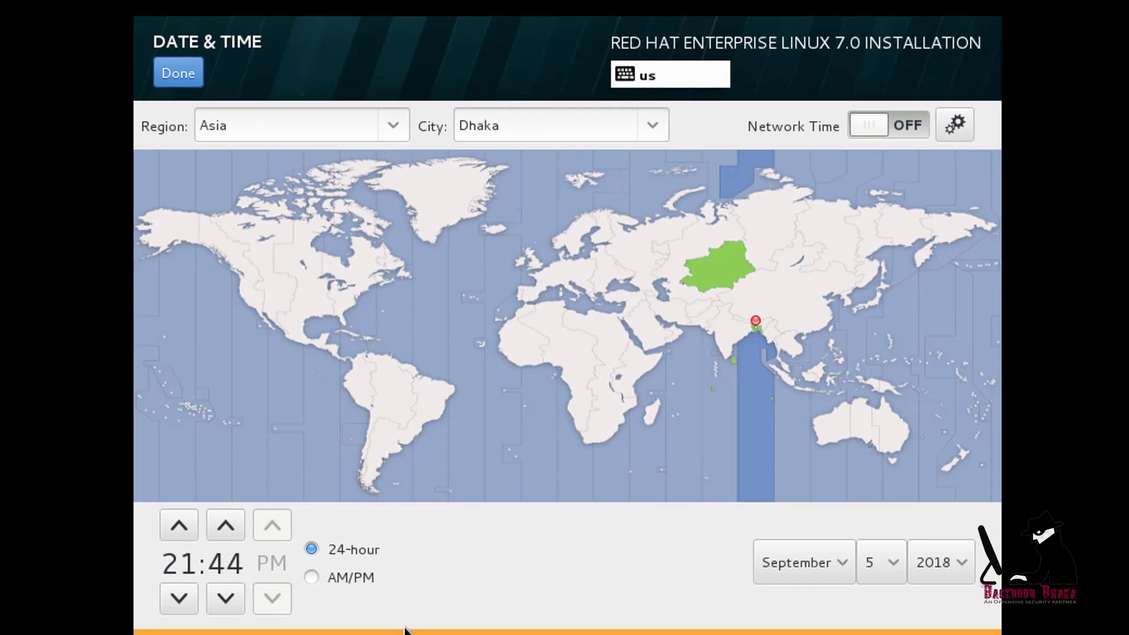
{"action": "left_click", "coordinate": [311, 577]}
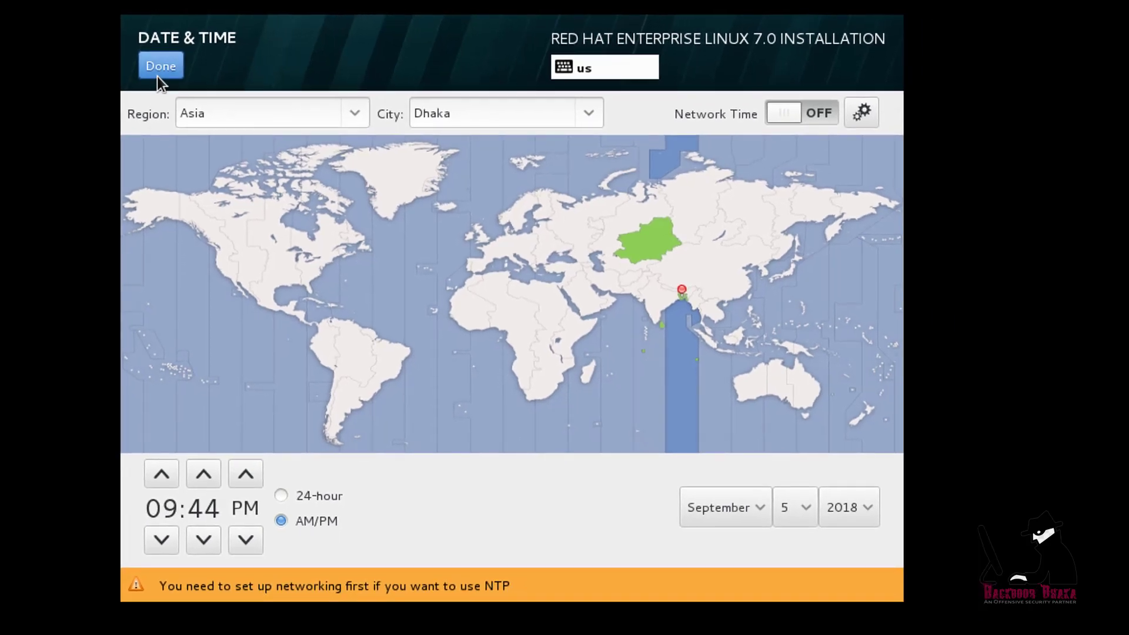
{"action": "left_click", "coordinate": [158, 75]}
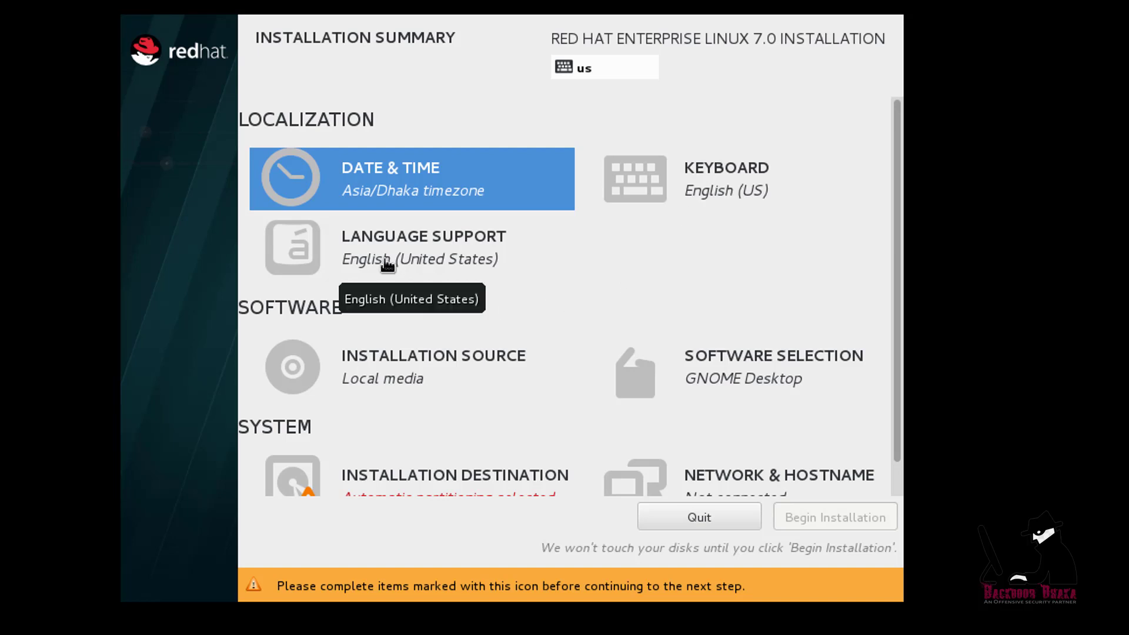
{"action": "scroll", "coordinate": [484, 292], "scroll_direction": "down", "scroll_amount": 1}
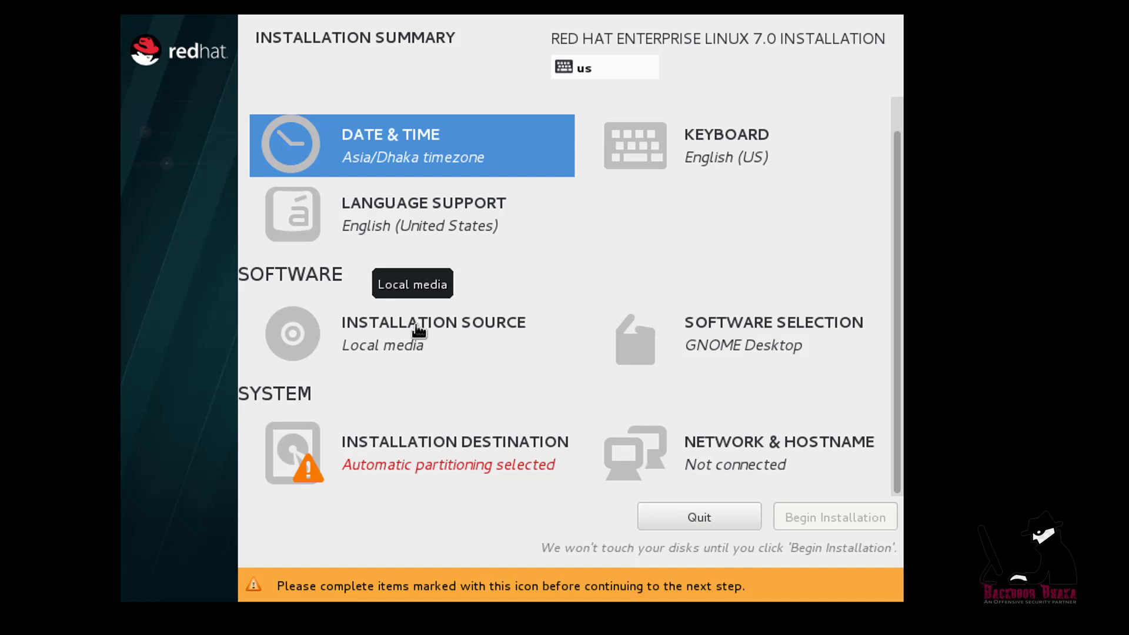
{"action": "left_click", "coordinate": [753, 349]}
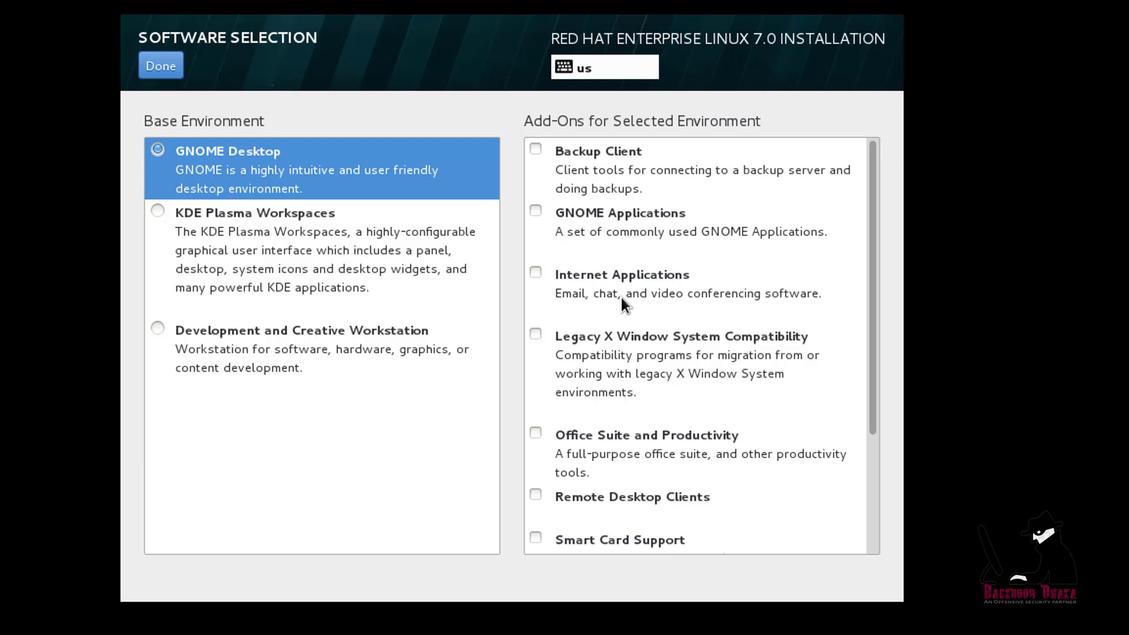
{"action": "scroll", "coordinate": [626, 210], "scroll_direction": "down", "scroll_amount": 5}
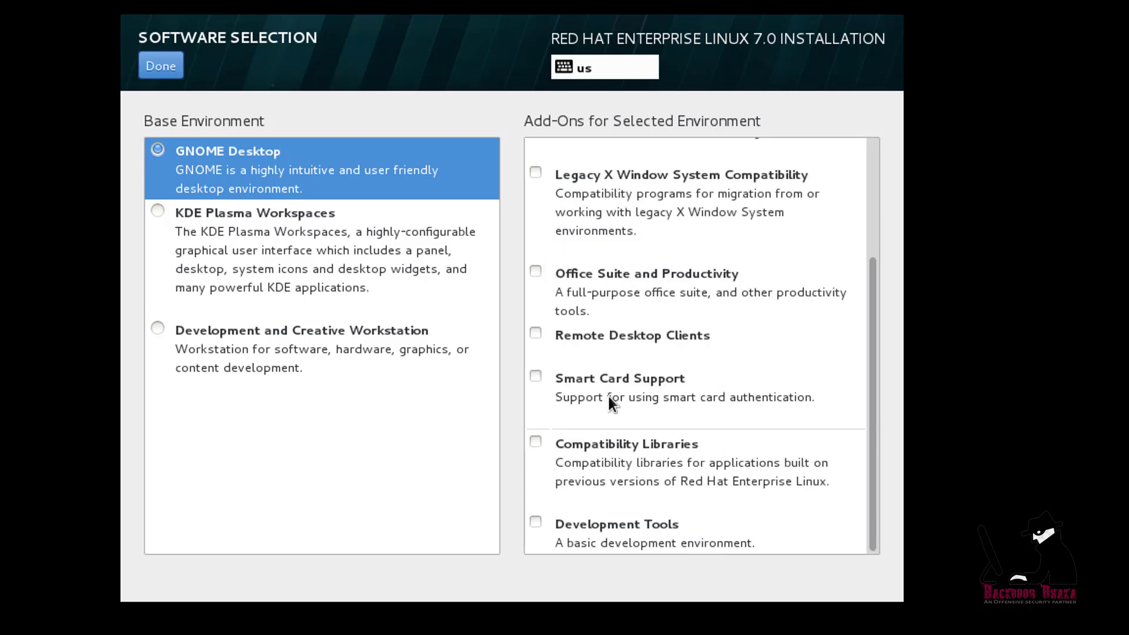
{"action": "scroll", "coordinate": [610, 402], "scroll_direction": "up", "scroll_amount": 5}
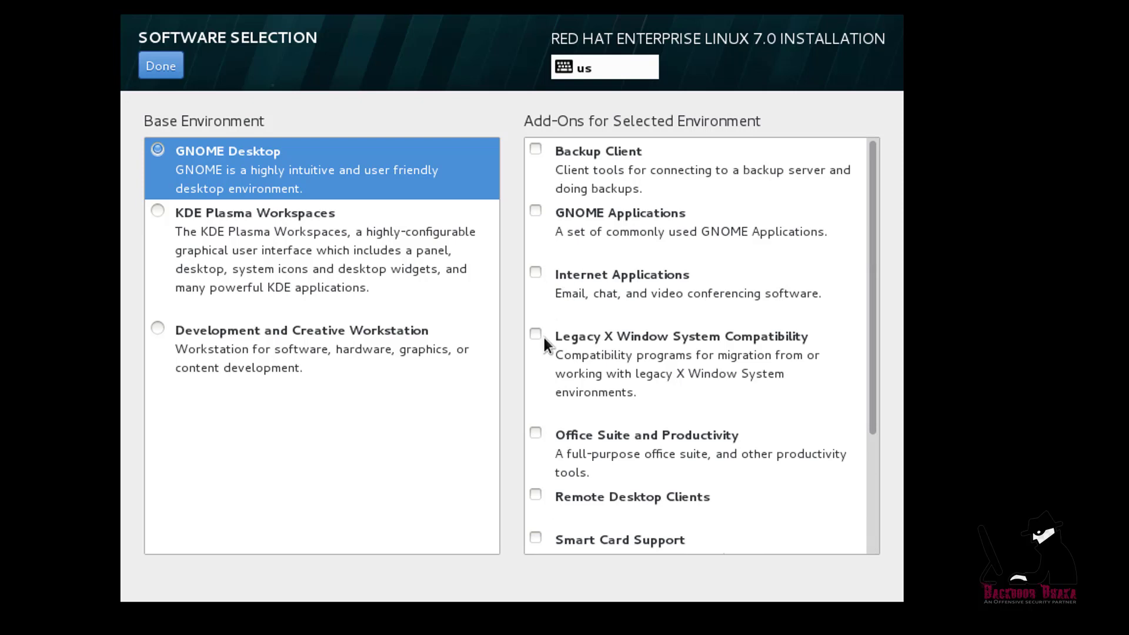
{"action": "left_click", "coordinate": [165, 65]}
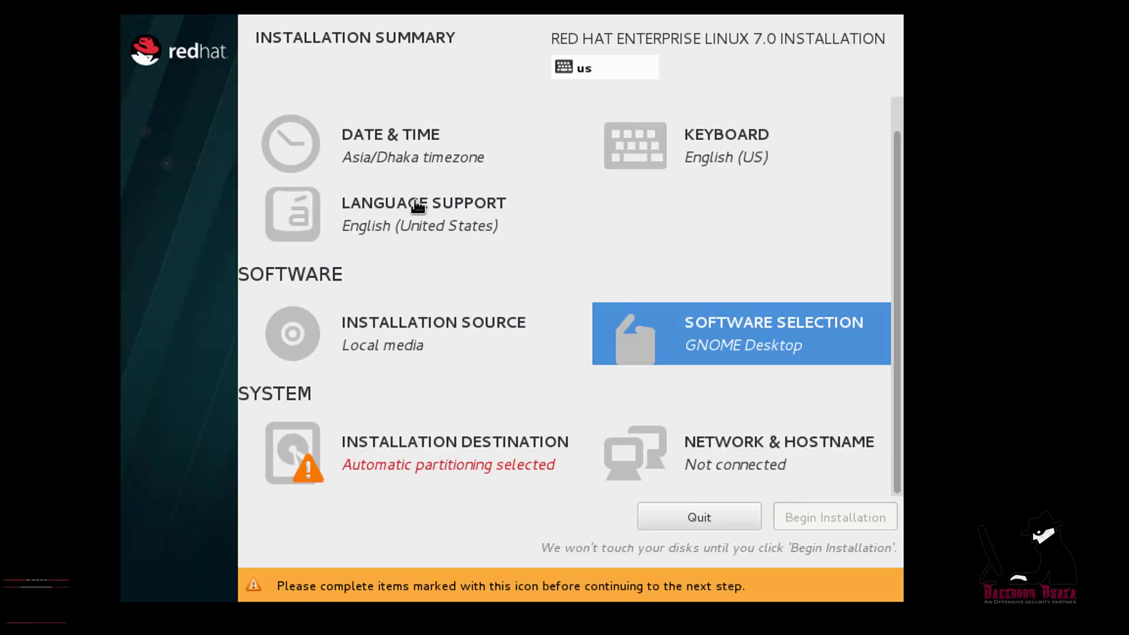
Select the 30.72 GB sda disk with automatic partitioning as the installation destination
{"action": "left_click", "coordinate": [455, 455]}
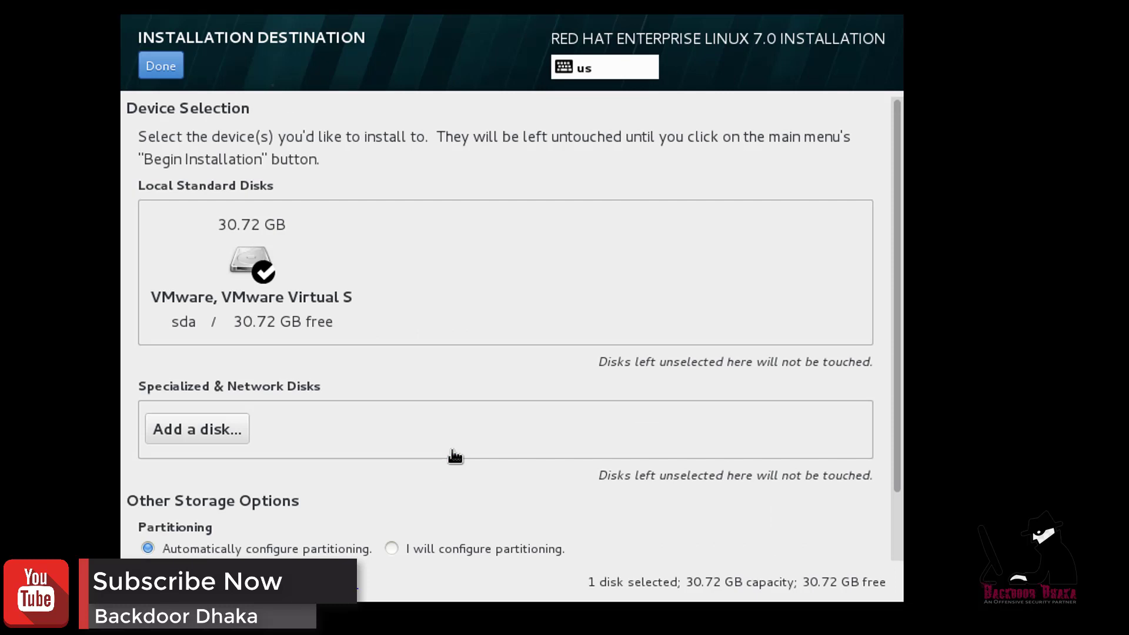
{"action": "left_click", "coordinate": [248, 253]}
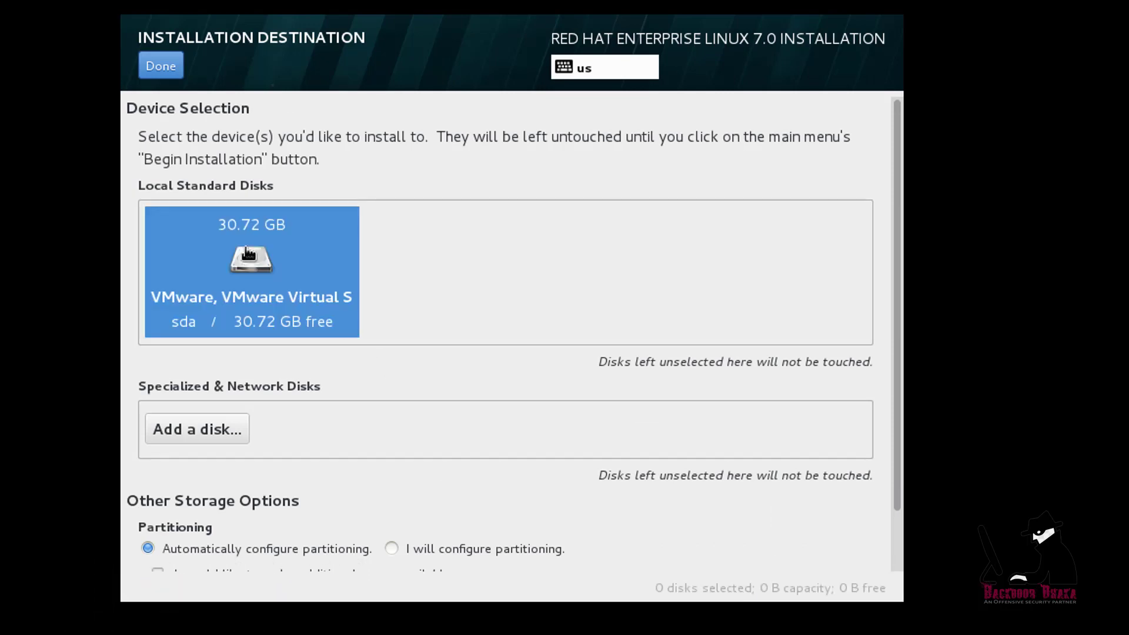
{"action": "left_click", "coordinate": [342, 298]}
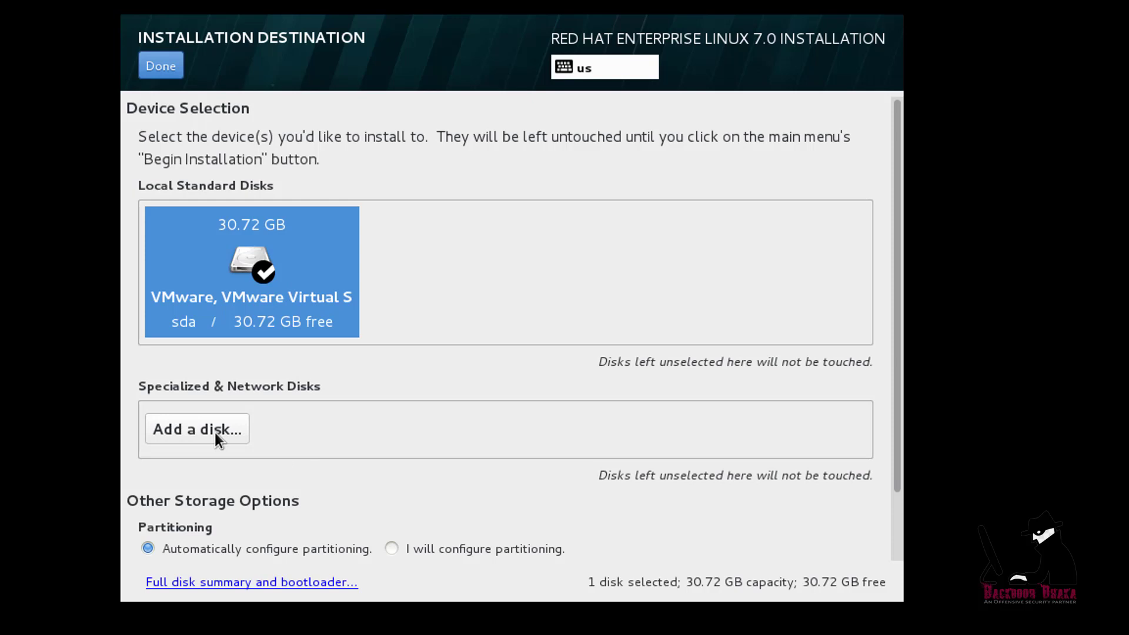
{"action": "scroll", "coordinate": [282, 464], "scroll_direction": "down", "scroll_amount": 2}
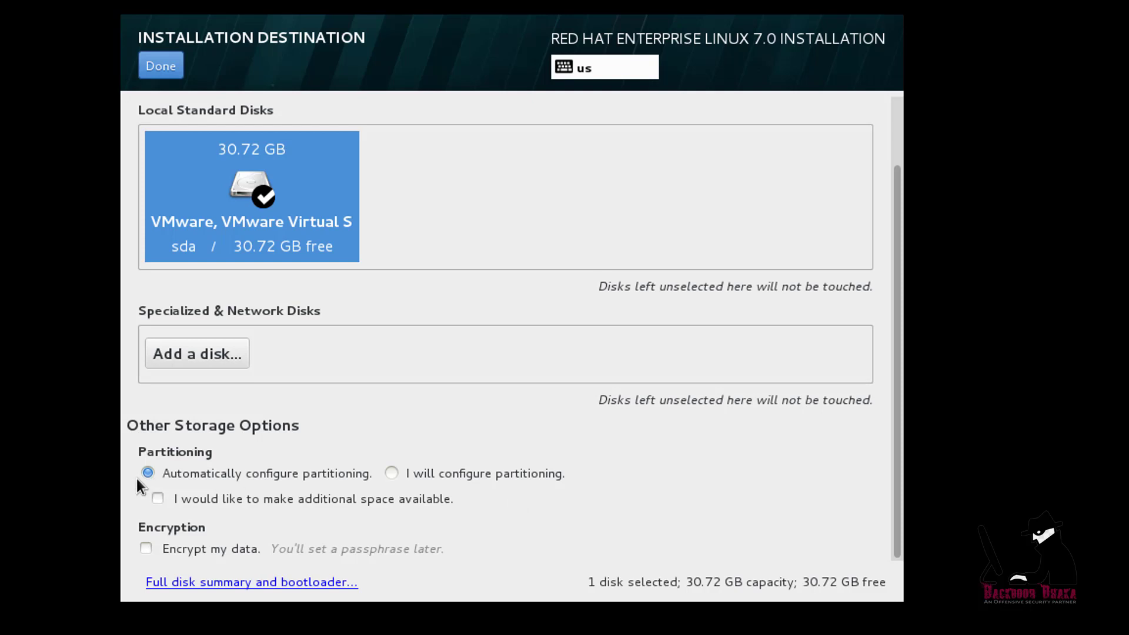
{"action": "left_click", "coordinate": [391, 473]}
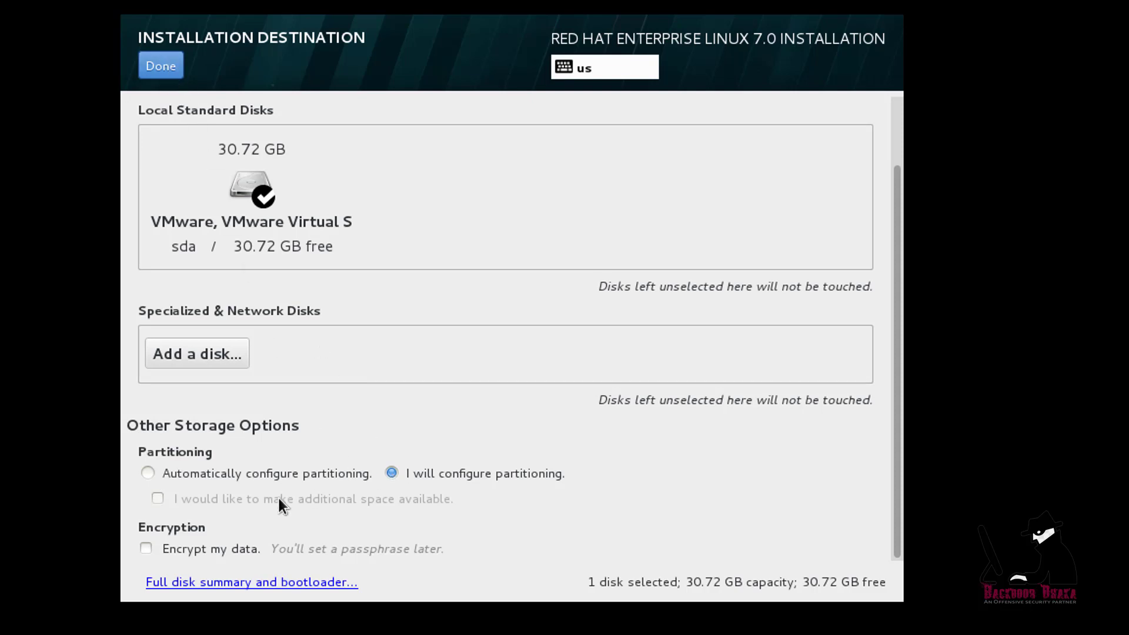
{"action": "left_click", "coordinate": [148, 473]}
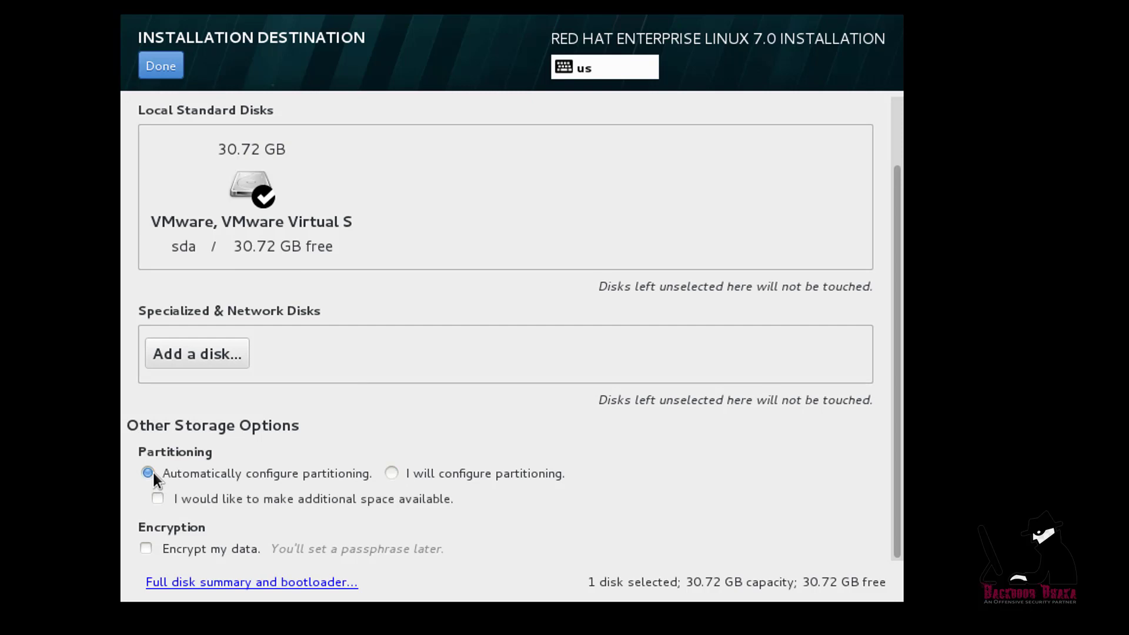
{"action": "left_click", "coordinate": [391, 474]}
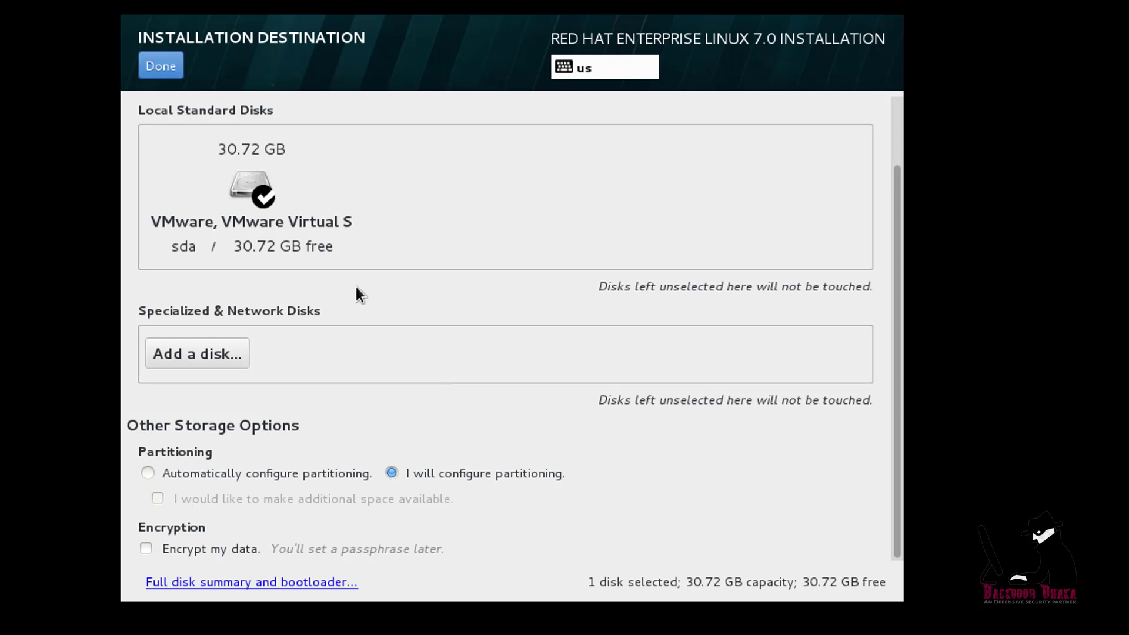
{"action": "left_click", "coordinate": [148, 473]}
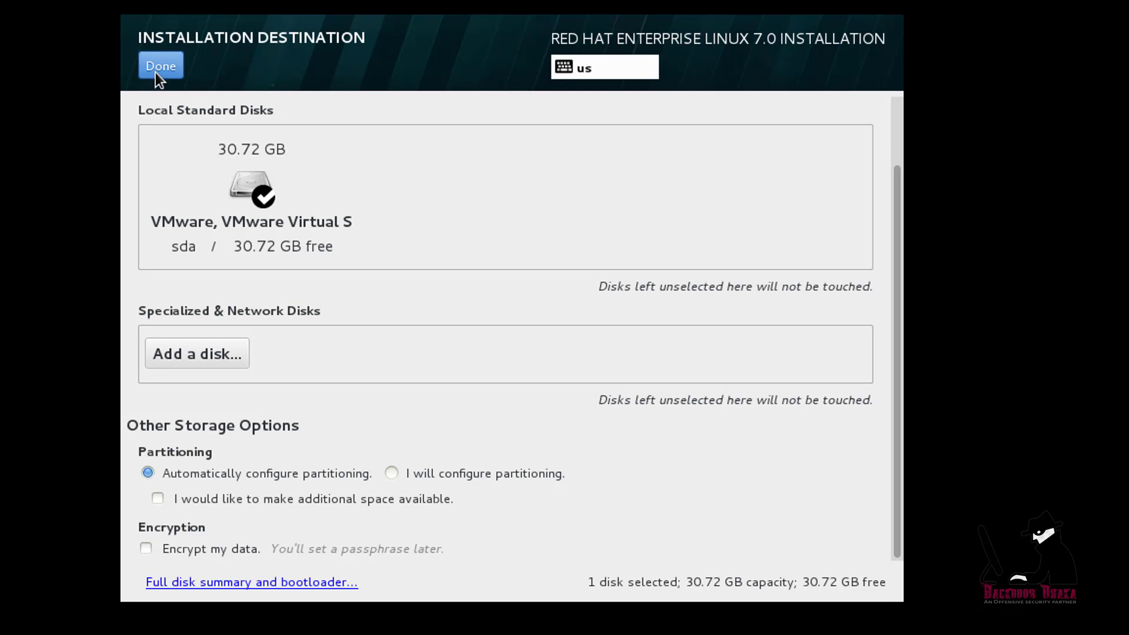
{"action": "left_click", "coordinate": [157, 68]}
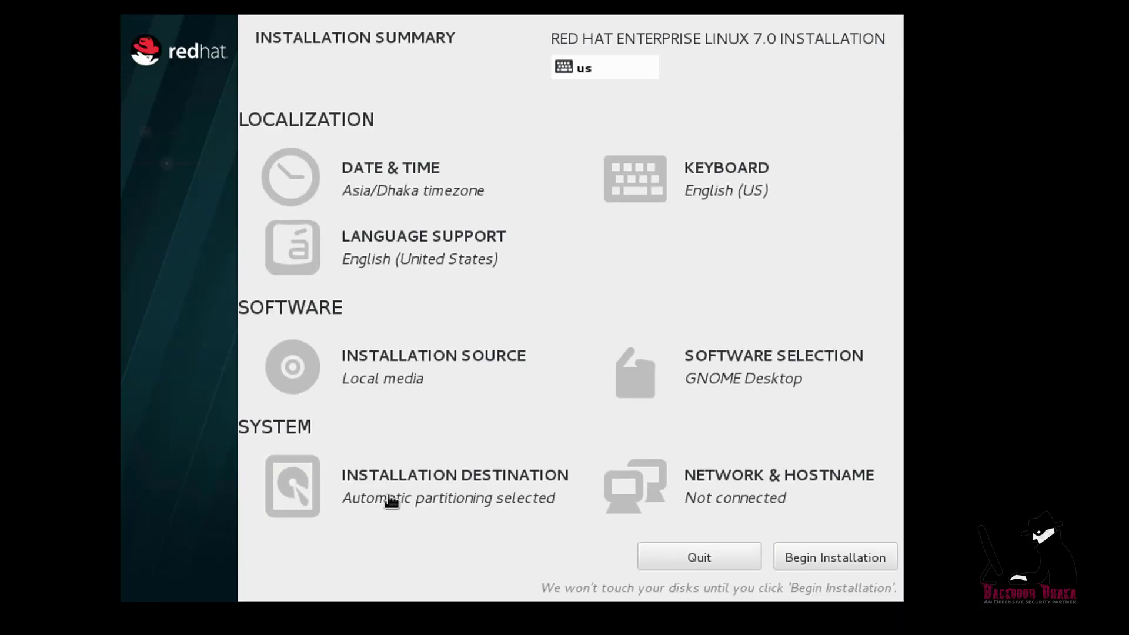
Replace the hostname with backdoordhaka in Network & Hostname
{"action": "left_click", "coordinate": [778, 497]}
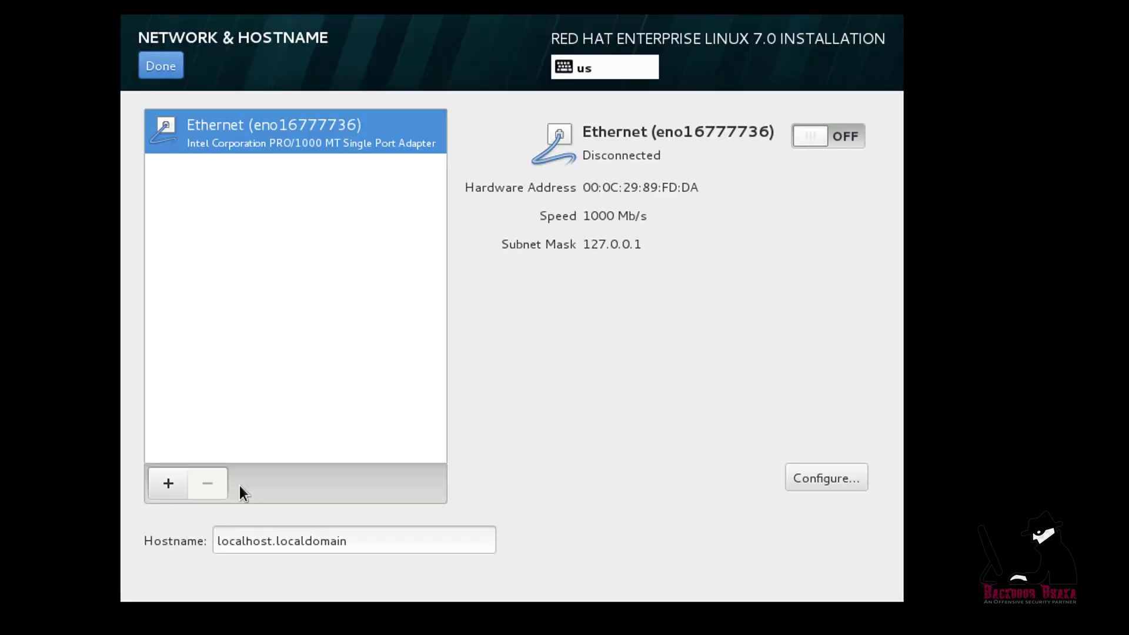
{"action": "left_click_drag", "start_coordinate": [353, 538], "coordinate": [178, 534]}
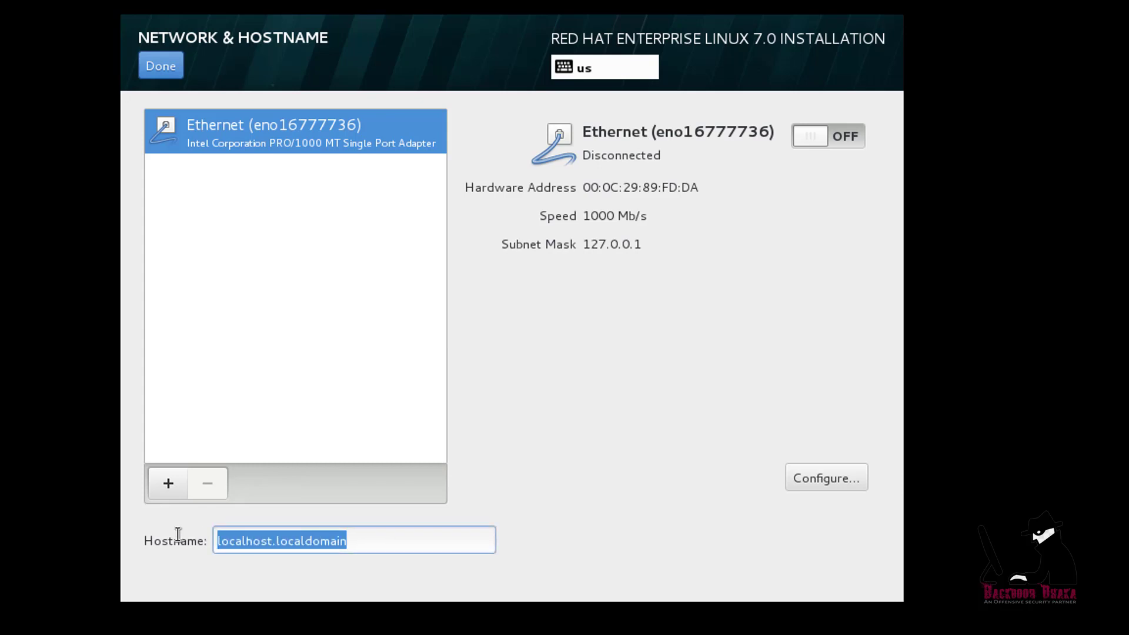
{"action": "type", "text": "back"}
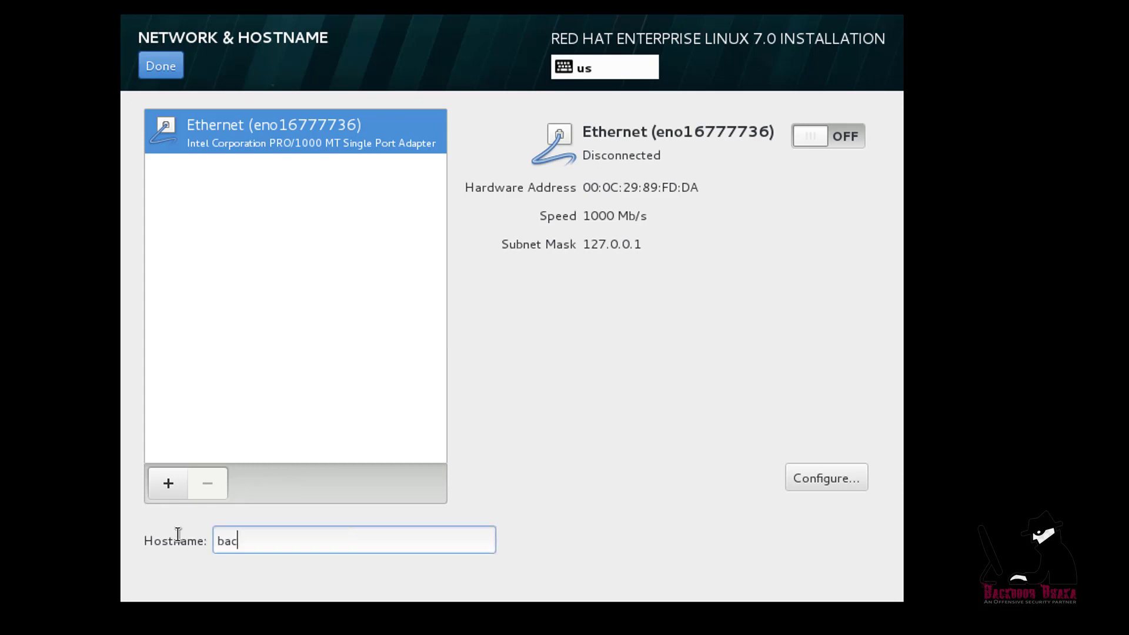
{"action": "key", "text": "BackSpace"}
{"action": "type", "text": "ko"}
{"action": "type", "text": "oordhaka"}
Switch the Ethernet connection on and save the network settings
{"action": "left_click", "coordinate": [806, 136]}
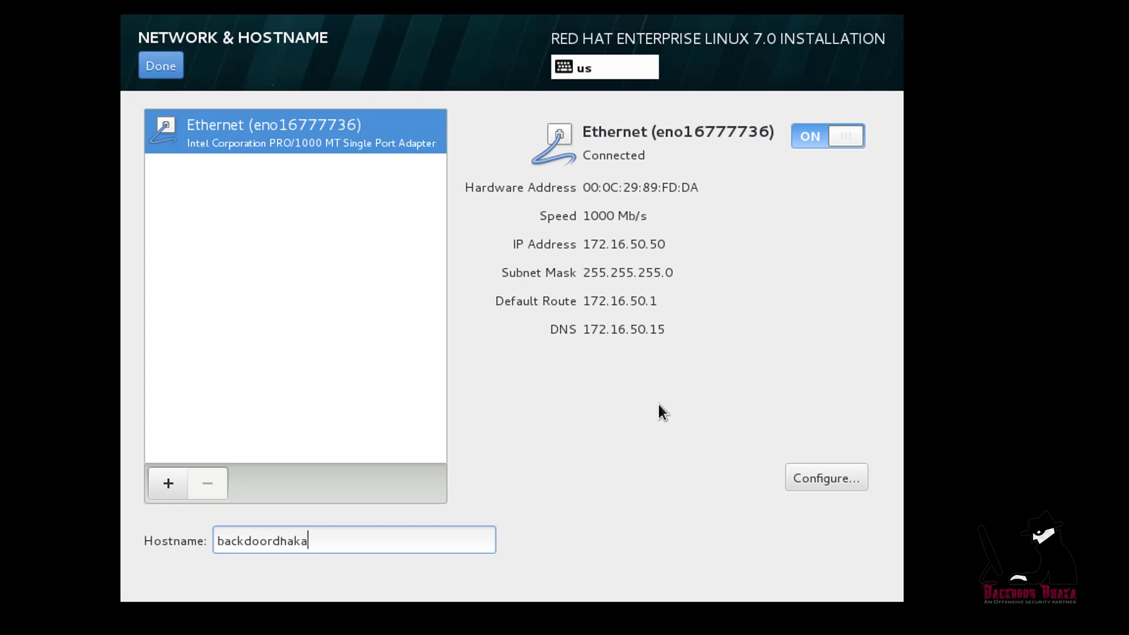
{"action": "left_click", "coordinate": [178, 66]}
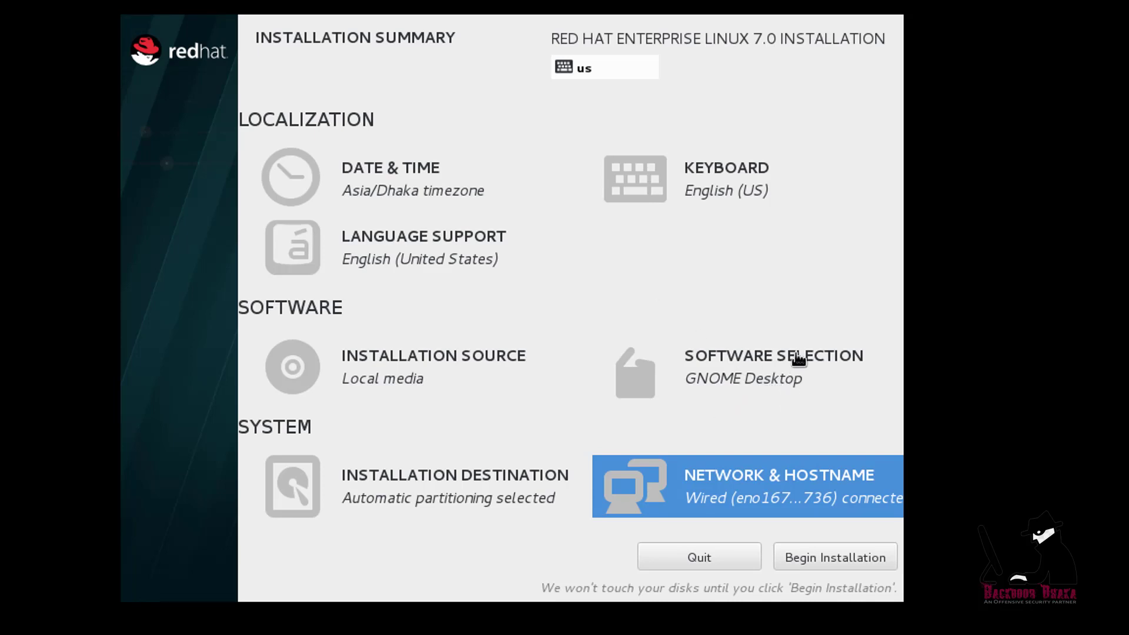
{"action": "left_click", "coordinate": [746, 374]}
Keep GNOME Desktop as the software selection and begin the installation
{"action": "scroll", "coordinate": [533, 316], "scroll_direction": "down", "scroll_amount": 5}
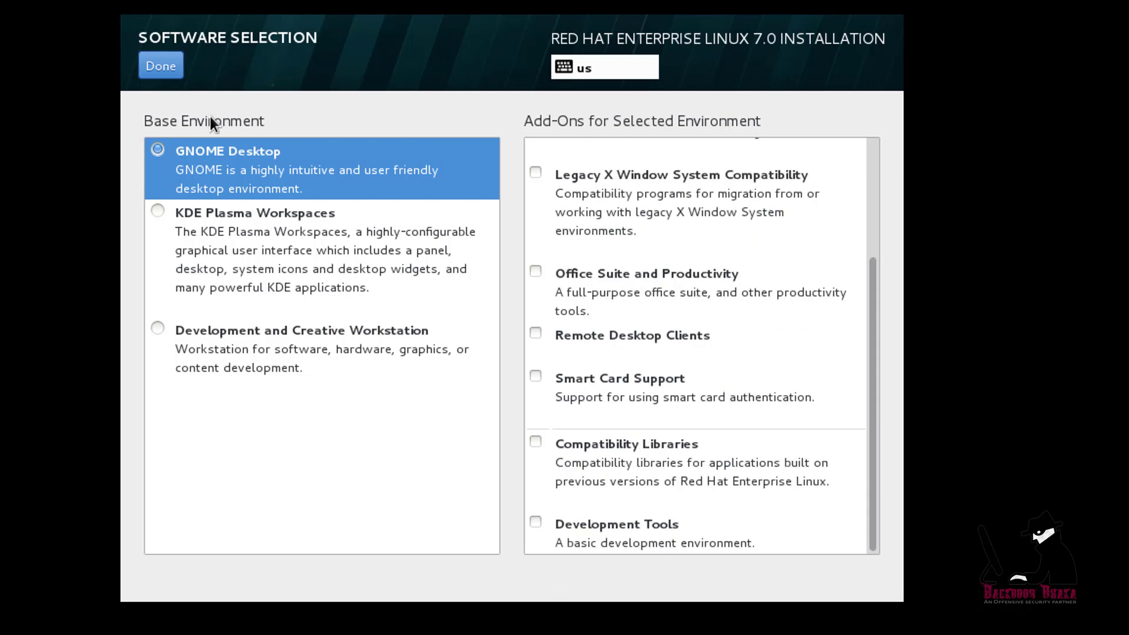
{"action": "left_click", "coordinate": [161, 66]}
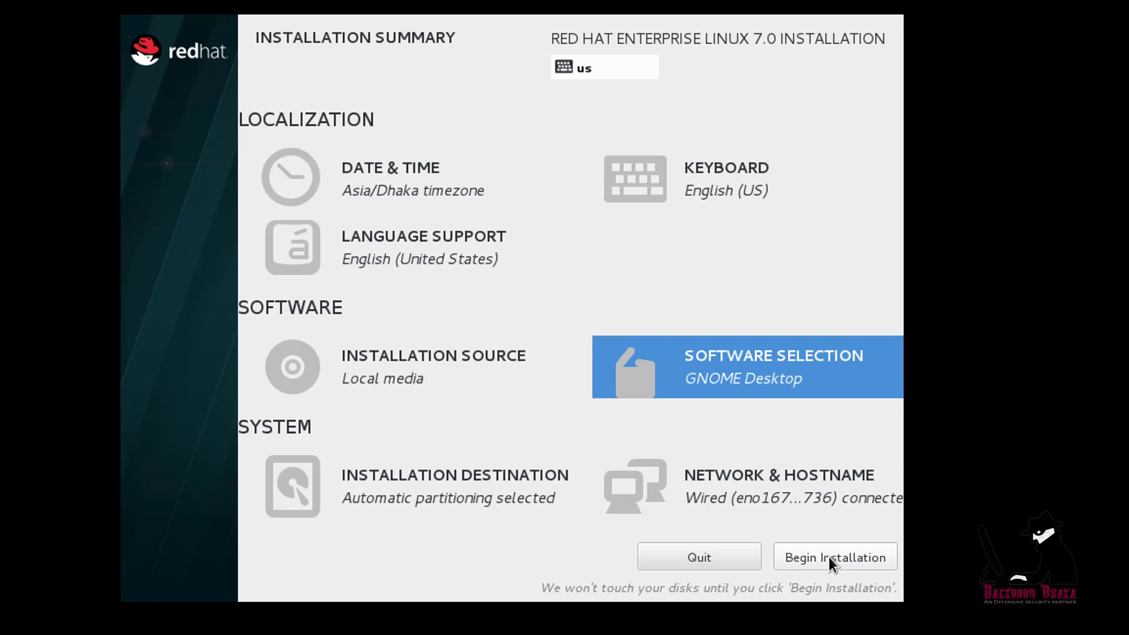
{"action": "left_click", "coordinate": [828, 556]}
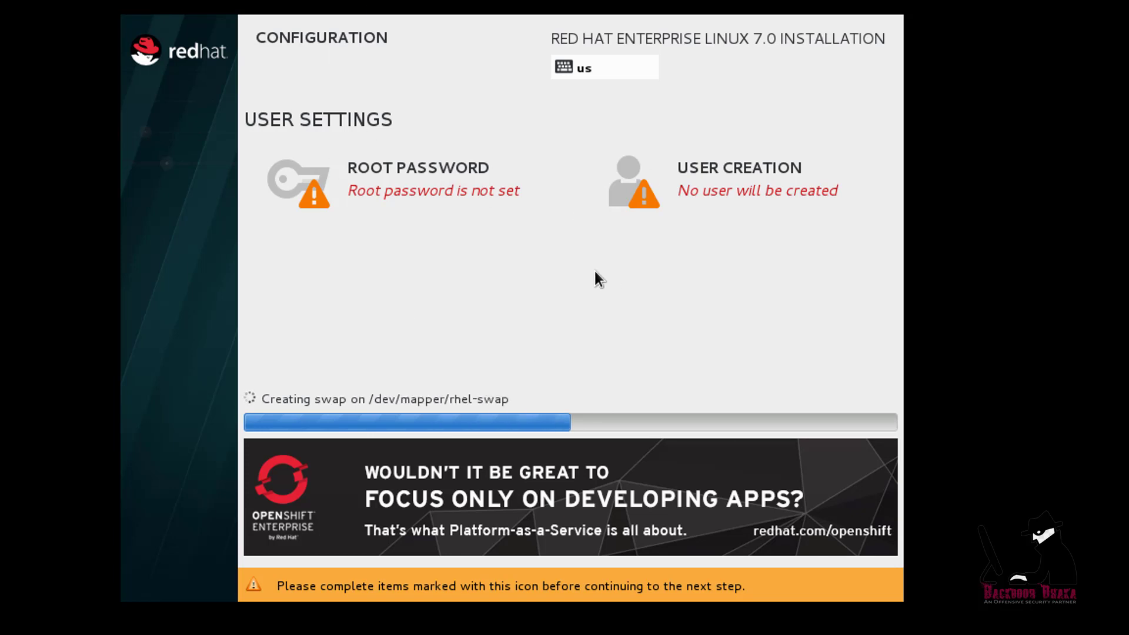
Enter and confirm the root password, accepting it despite the weak-password warning
{"action": "left_click", "coordinate": [418, 188]}
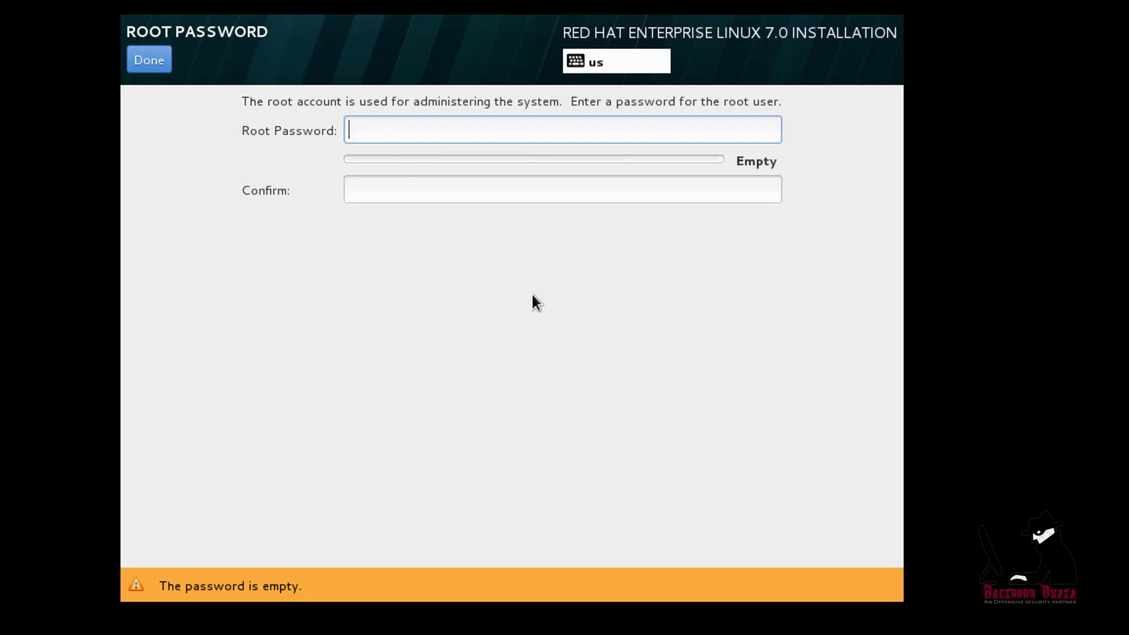
{"action": "type", "text": "redhat"}
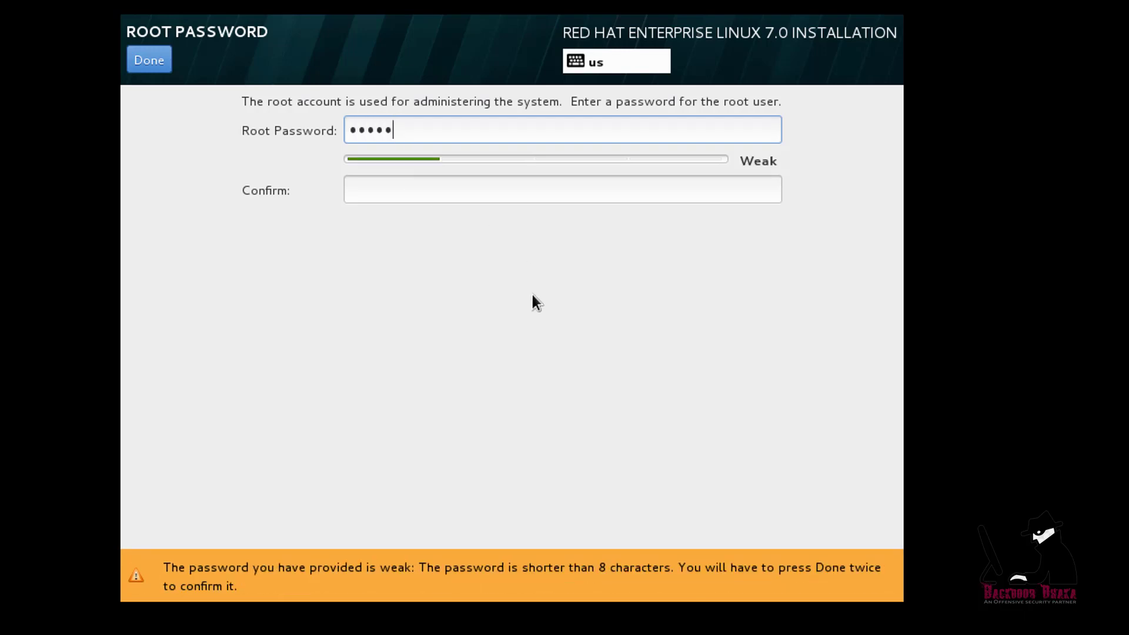
{"action": "key", "text": "Tab"}
{"action": "type", "text": "red"}
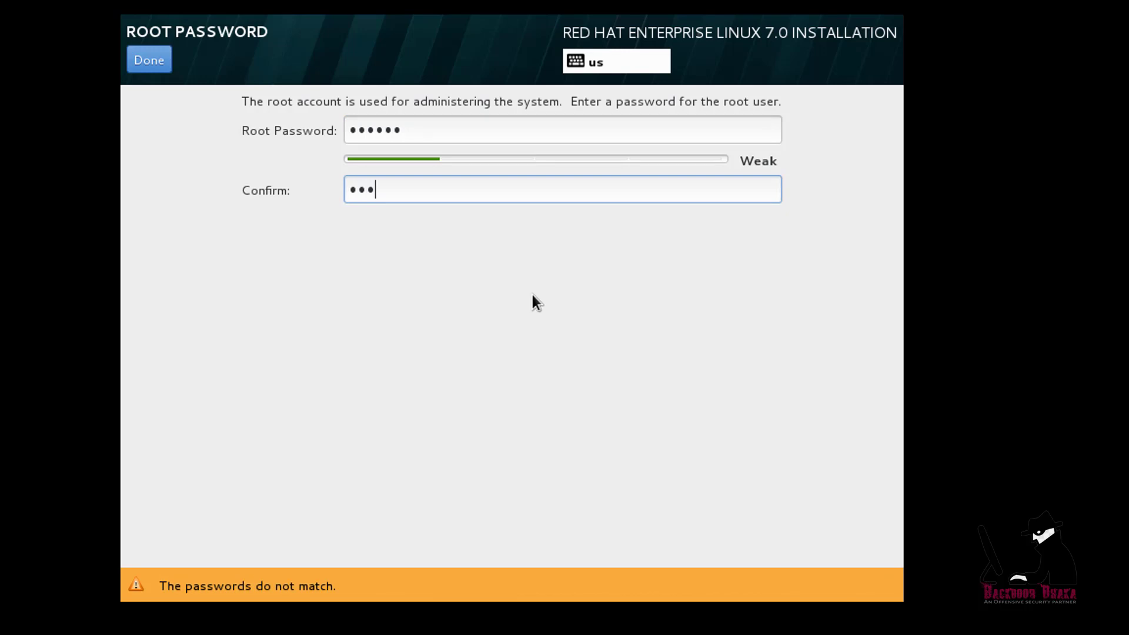
{"action": "key", "text": "BackSpace"}
{"action": "key", "text": "BackSpace"}
{"action": "key", "text": "BackSpace"}
{"action": "type", "text": "redhat"}
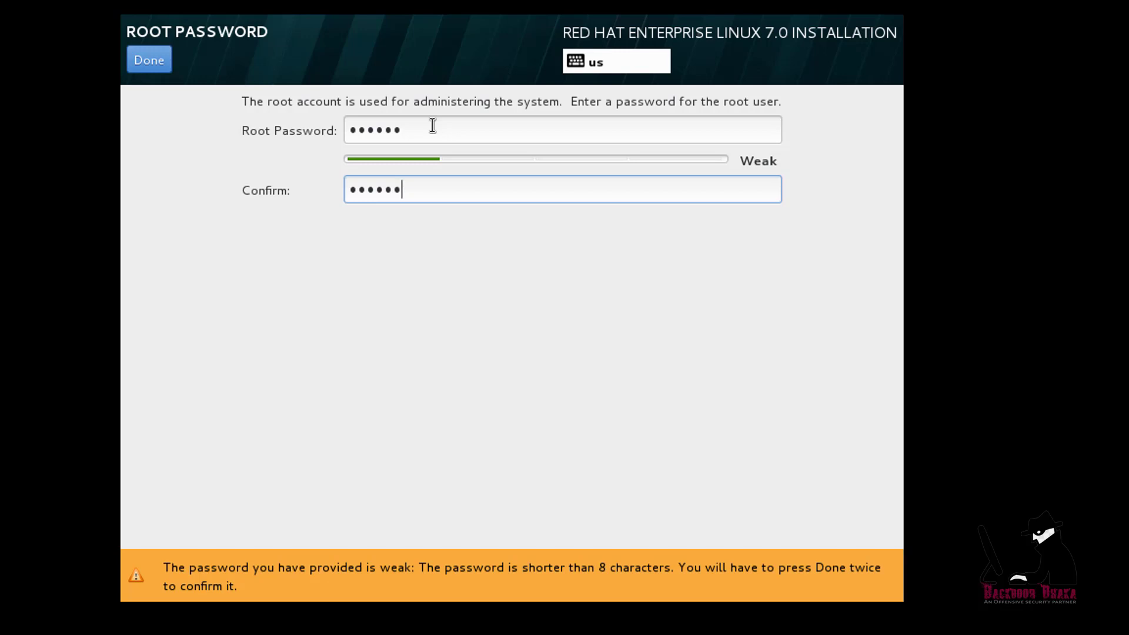
{"action": "left_click", "coordinate": [142, 66]}
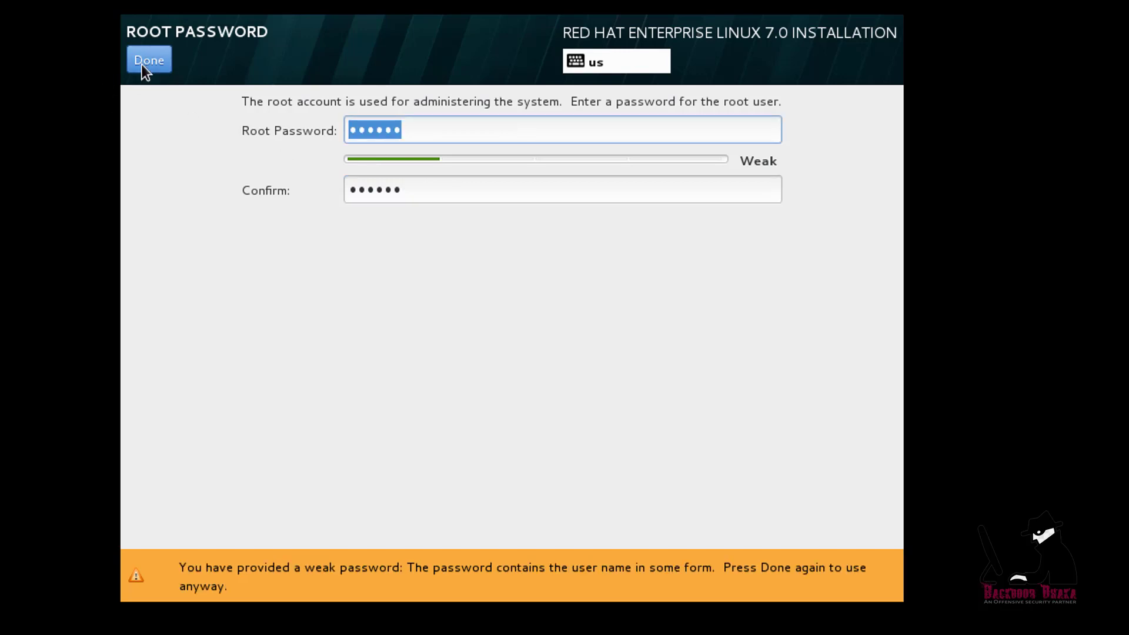
{"action": "left_click", "coordinate": [151, 61]}
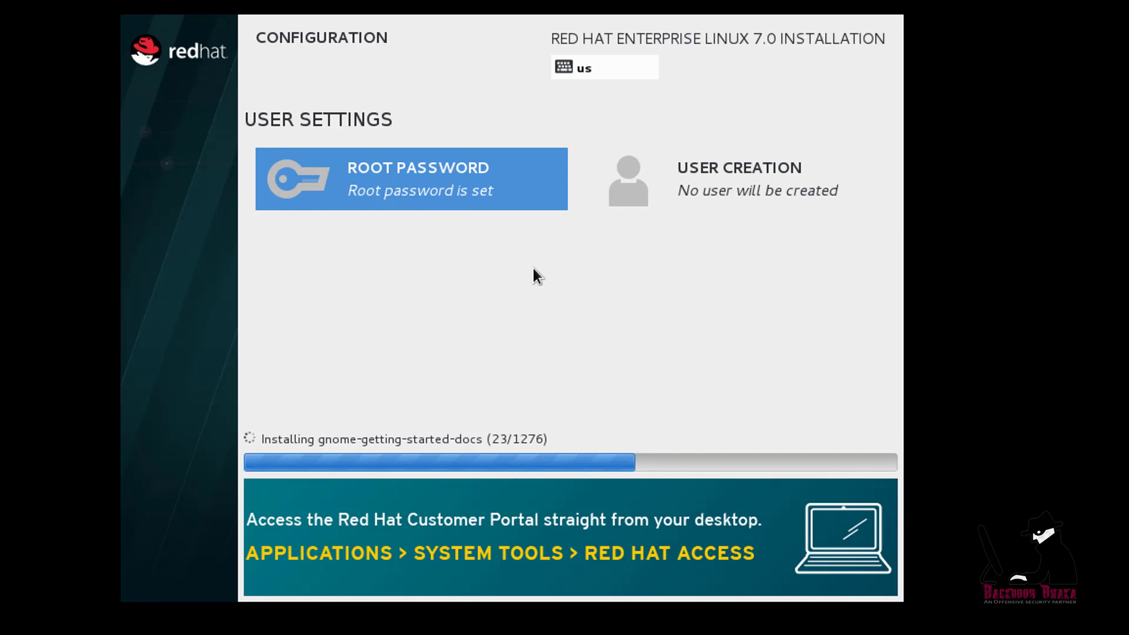
Create user 'admin' with the user's full name and a short password, accepting the warning
{"action": "left_click", "coordinate": [752, 200]}
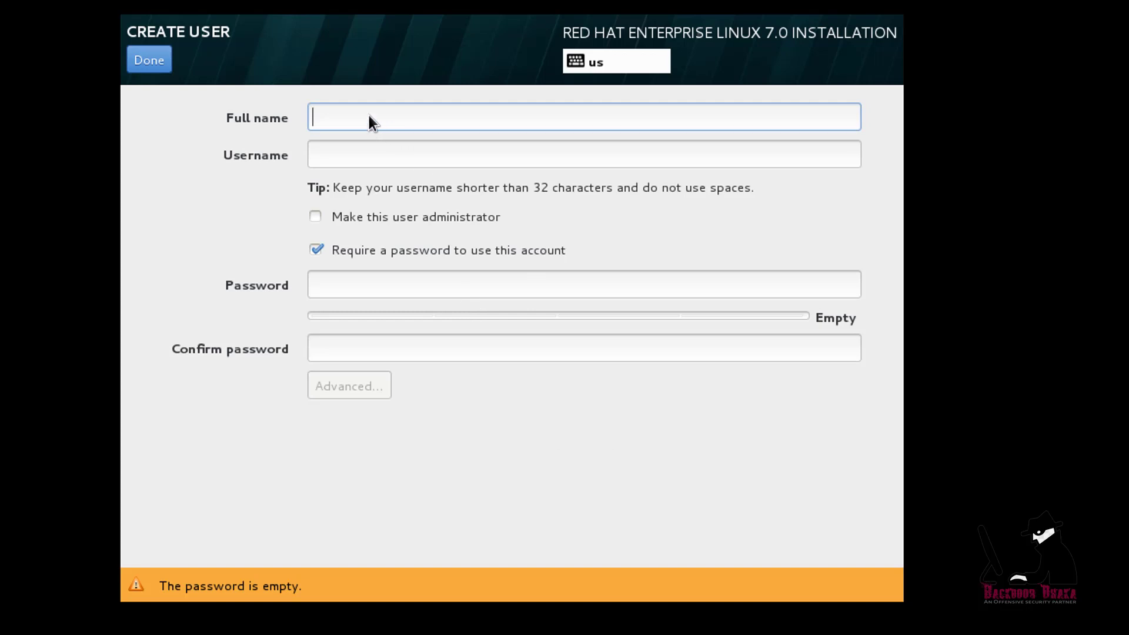
{"action": "type", "text": "Md."}
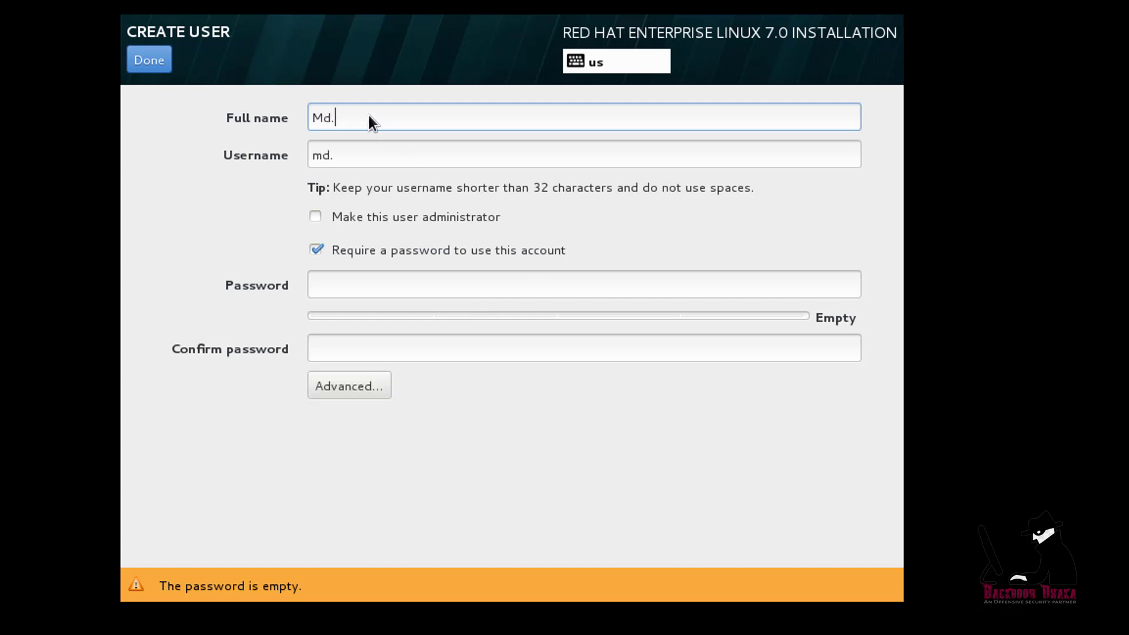
{"action": "type", "text": " Monarul Islam"}
{"action": "key", "text": "Tab"}
{"action": "type", "text": "admin"}
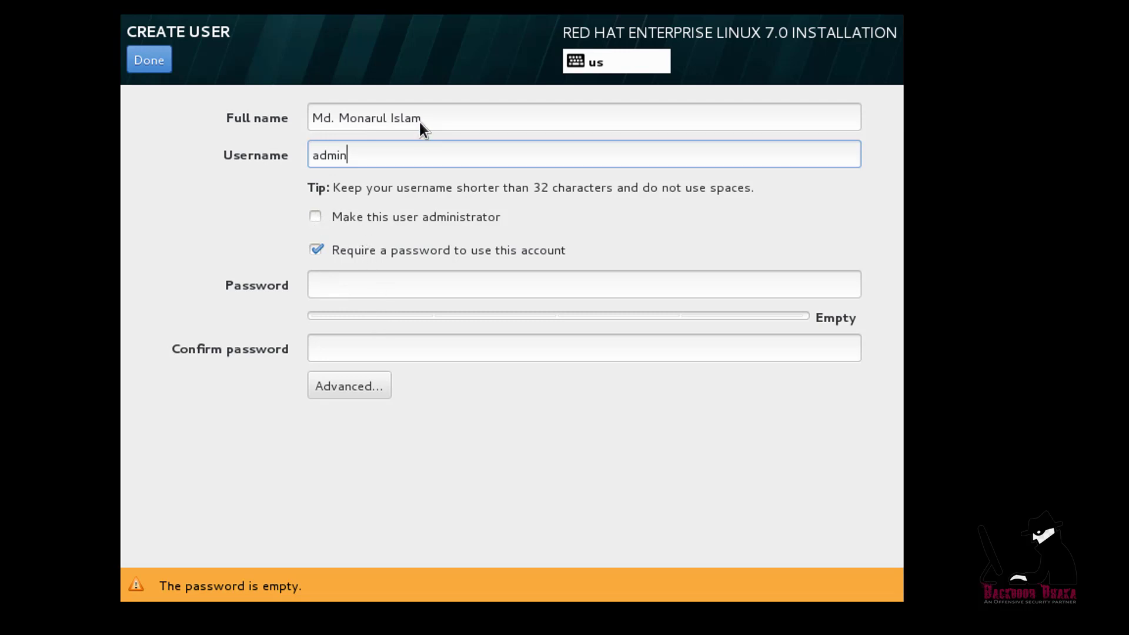
{"action": "left_click", "coordinate": [333, 297]}
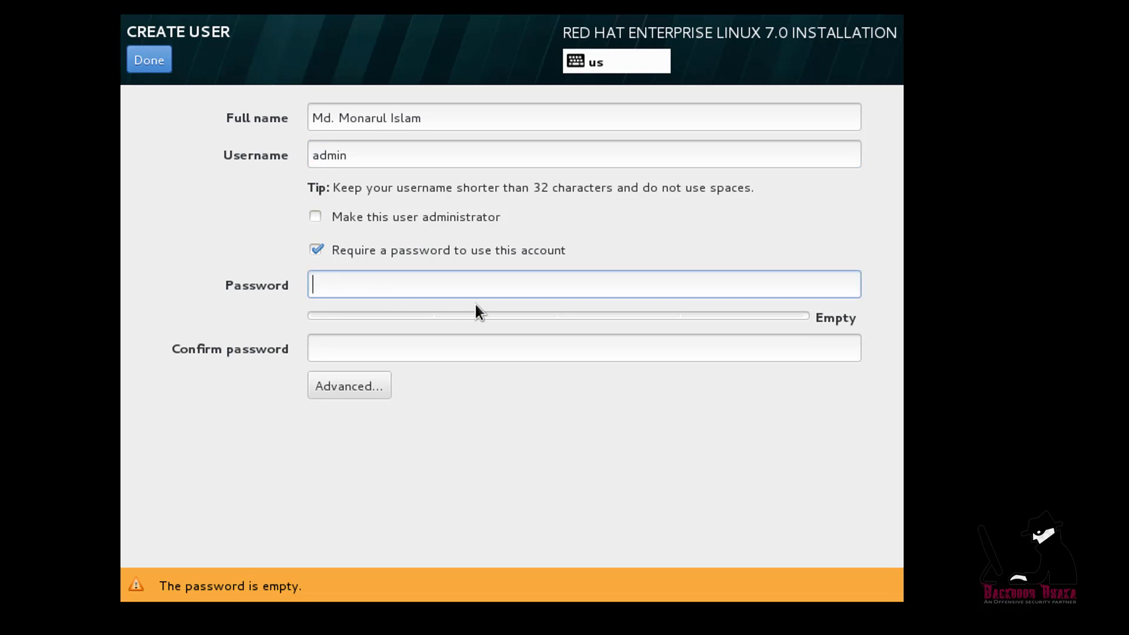
{"action": "type", "text": "12345"}
{"action": "key", "text": "Tab"}
{"action": "type", "text": "12345"}
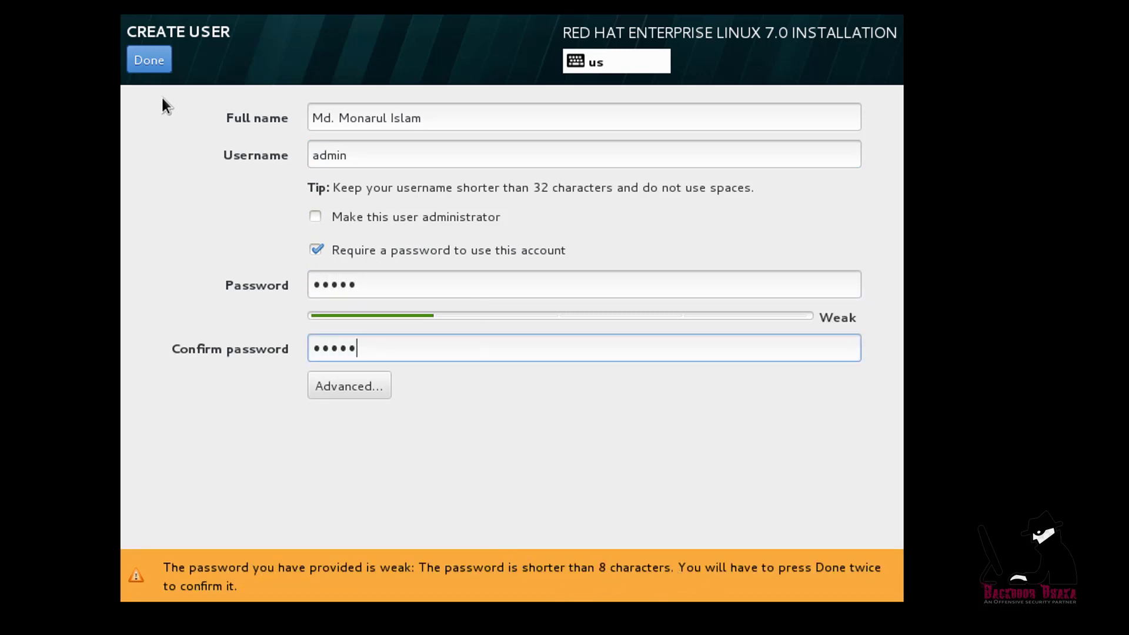
{"action": "key", "text": "Return"}
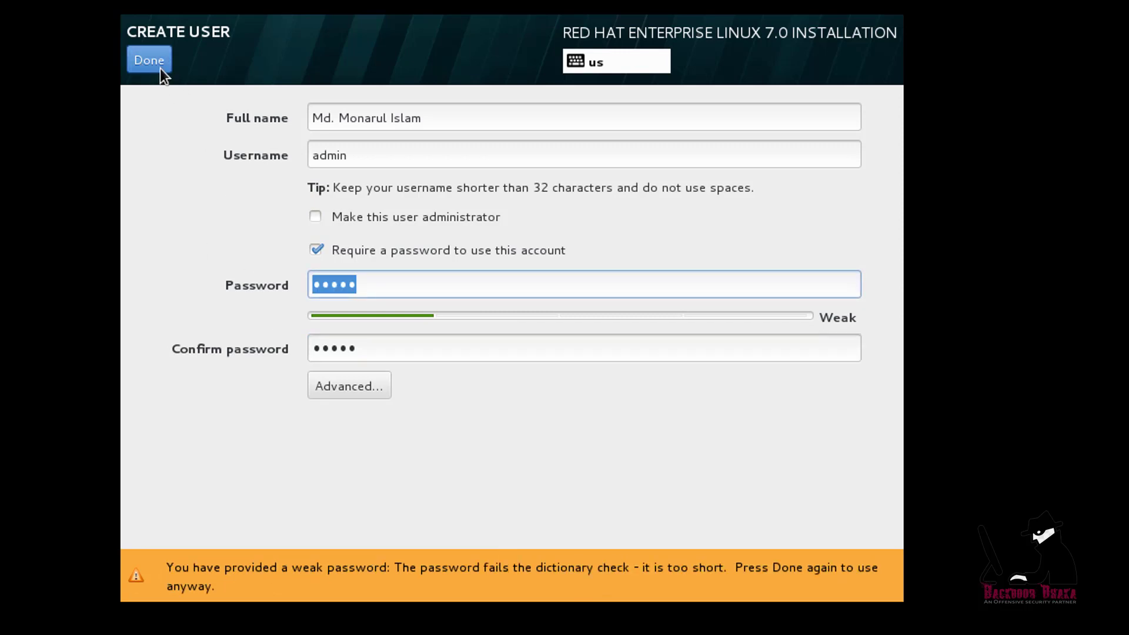
{"action": "left_click", "coordinate": [160, 68]}
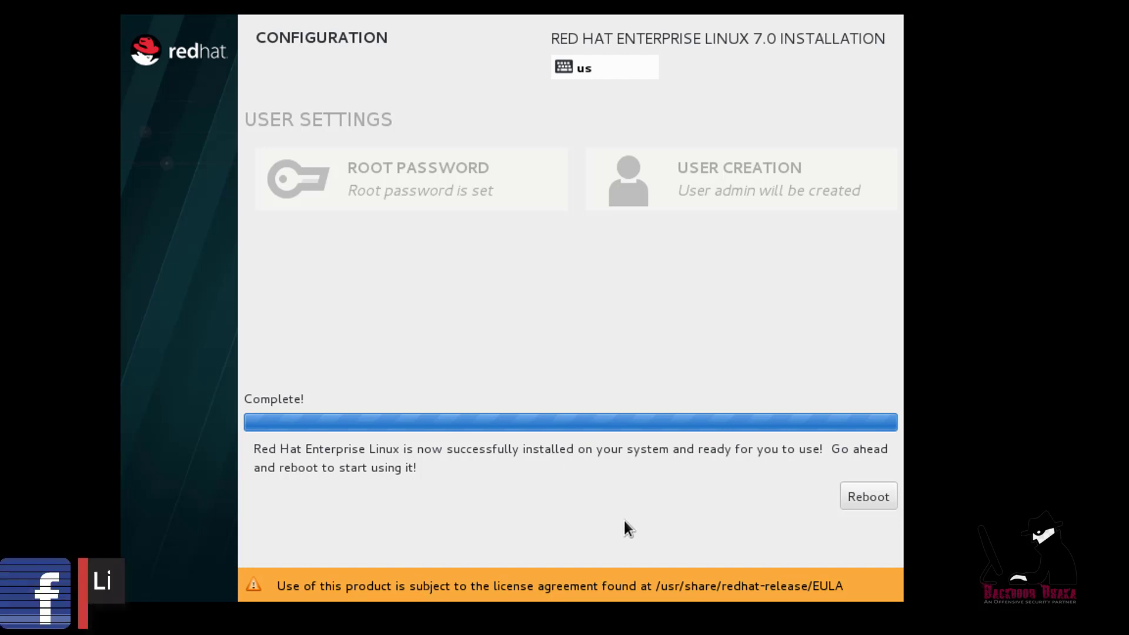
Reboot the virtual machine once the installation completes
{"action": "left_click", "coordinate": [862, 499]}
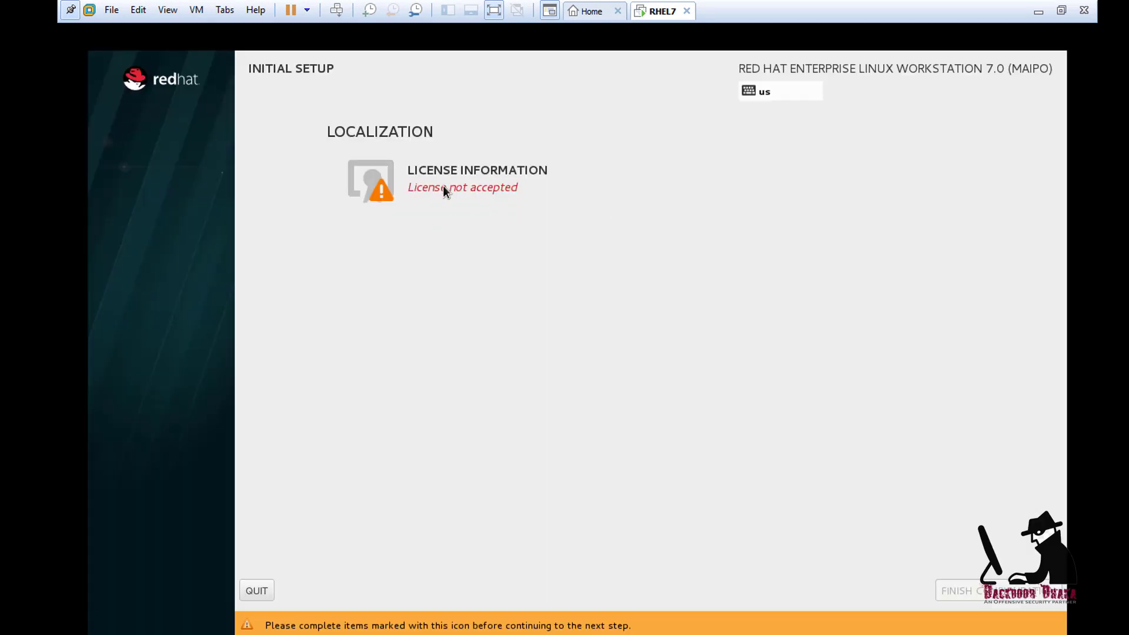
Accept the RHEL license agreement and click FINISH CONFIGURATION in Initial Setup
{"action": "left_click", "coordinate": [483, 175]}
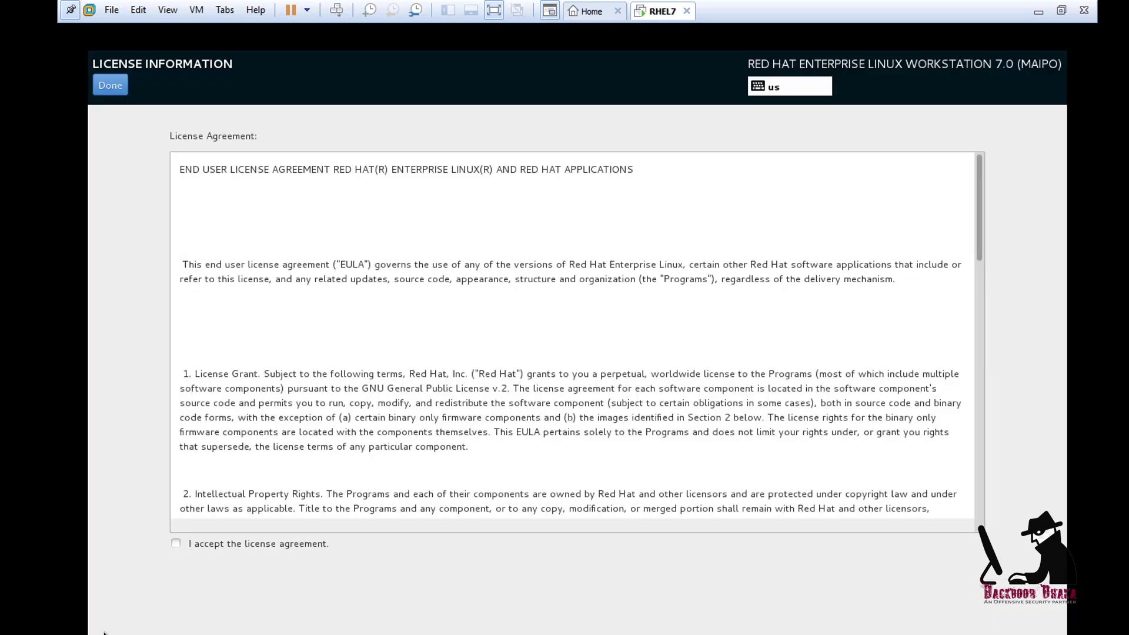
{"action": "left_click", "coordinate": [226, 544]}
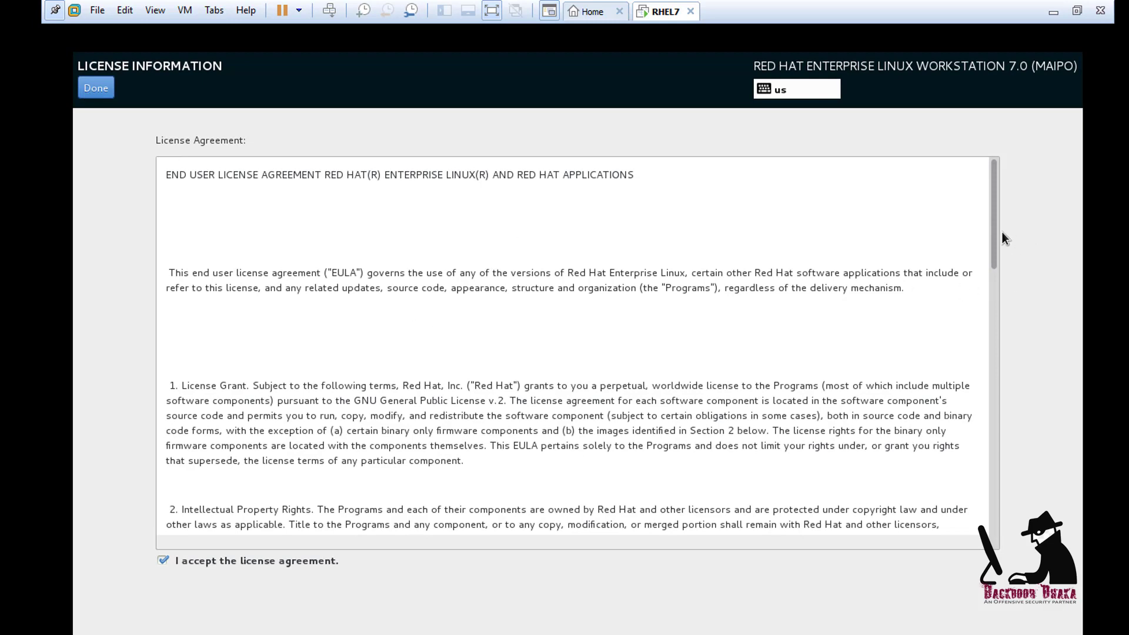
{"action": "left_click_drag", "start_coordinate": [991, 231], "coordinate": [977, 495]}
{"action": "left_click", "coordinate": [96, 88]}
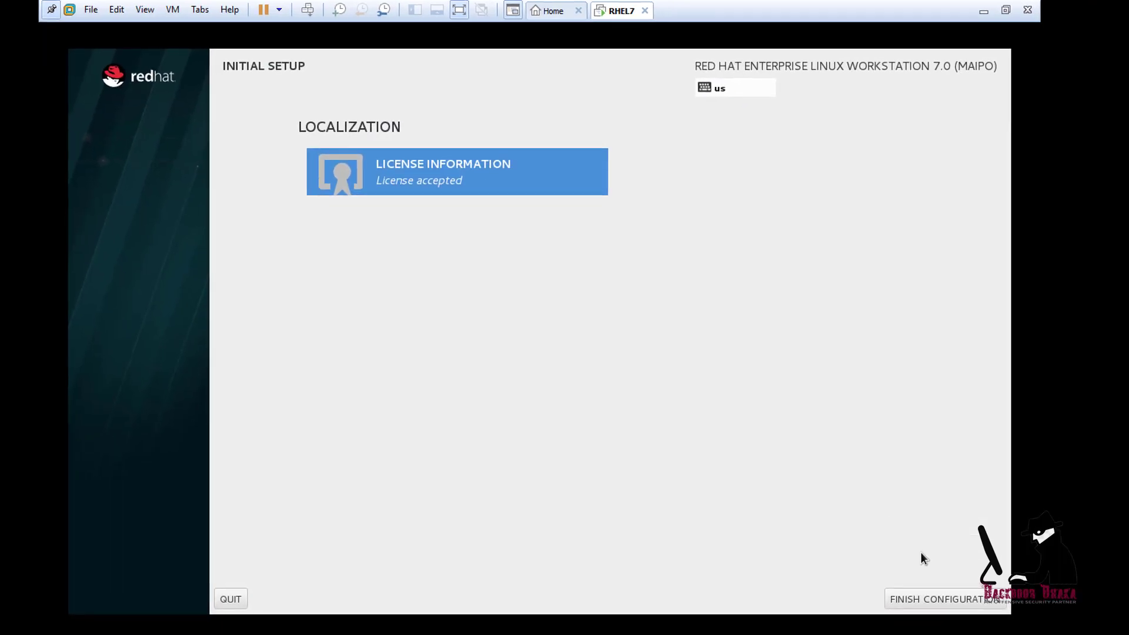
{"action": "left_click", "coordinate": [929, 597]}
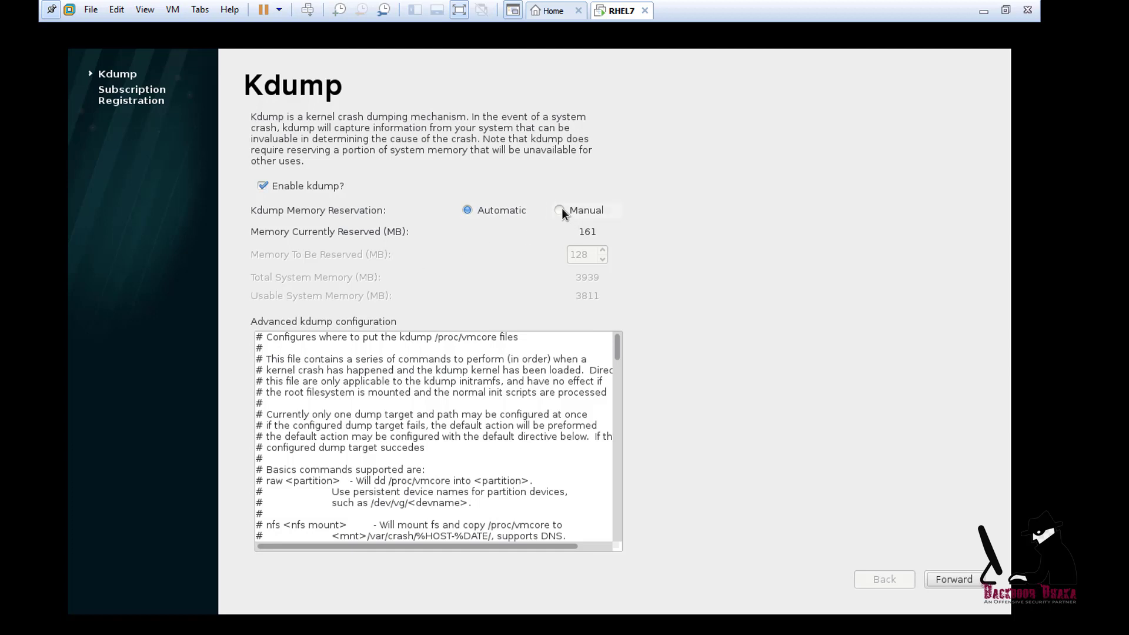
Uncheck Enable kdump, go Forward, and agree to the reboot it requires
{"action": "left_click", "coordinate": [261, 188]}
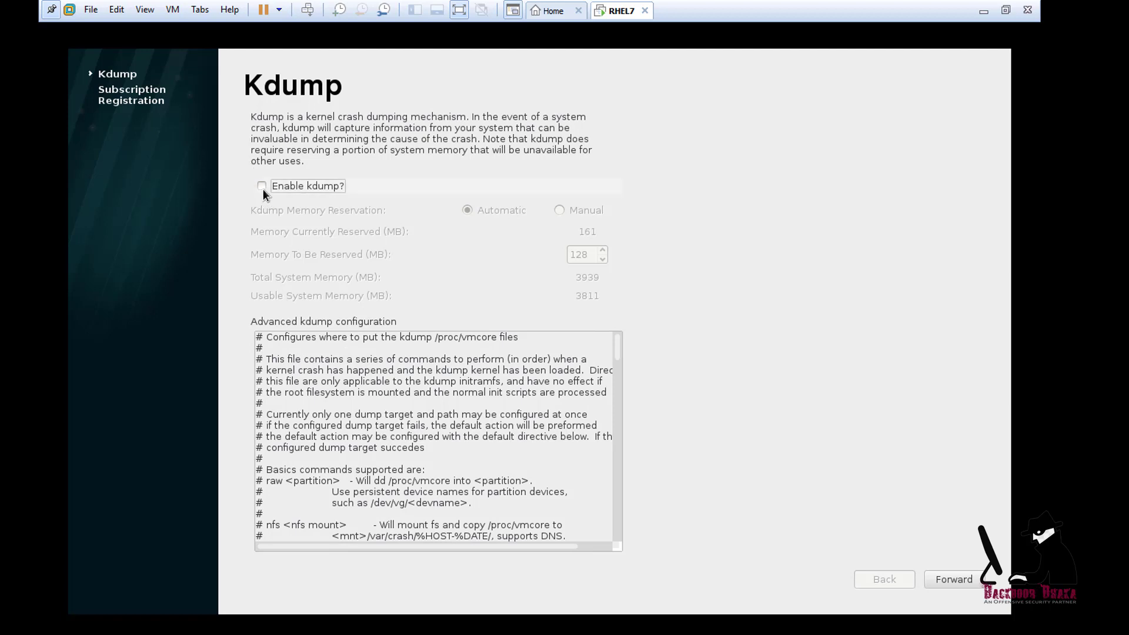
{"action": "left_click", "coordinate": [262, 187]}
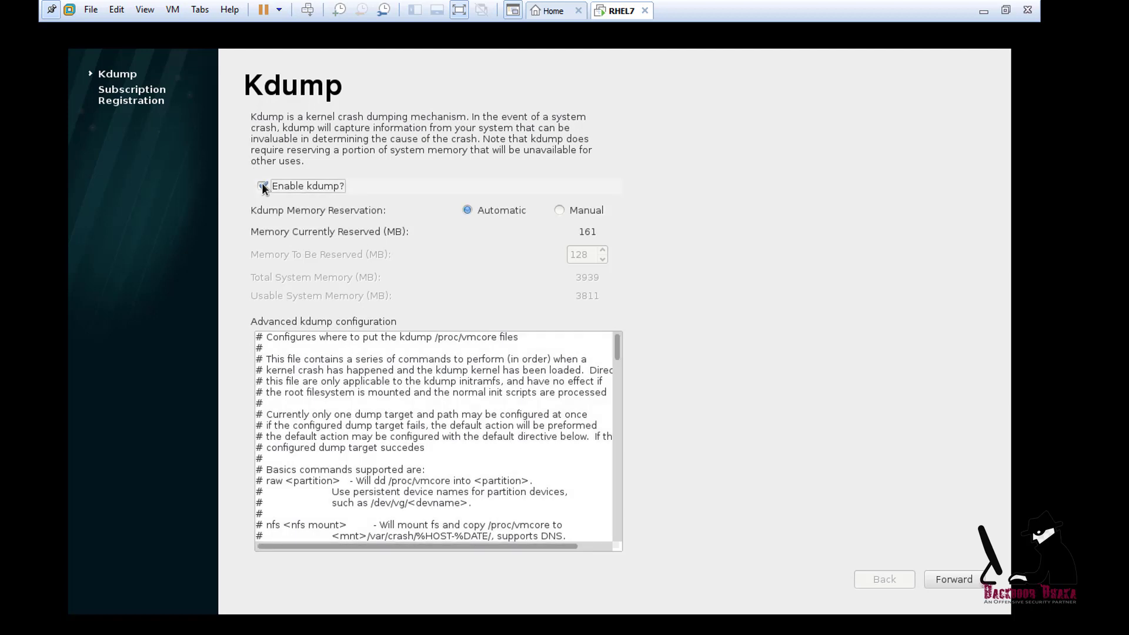
{"action": "left_click", "coordinate": [262, 187]}
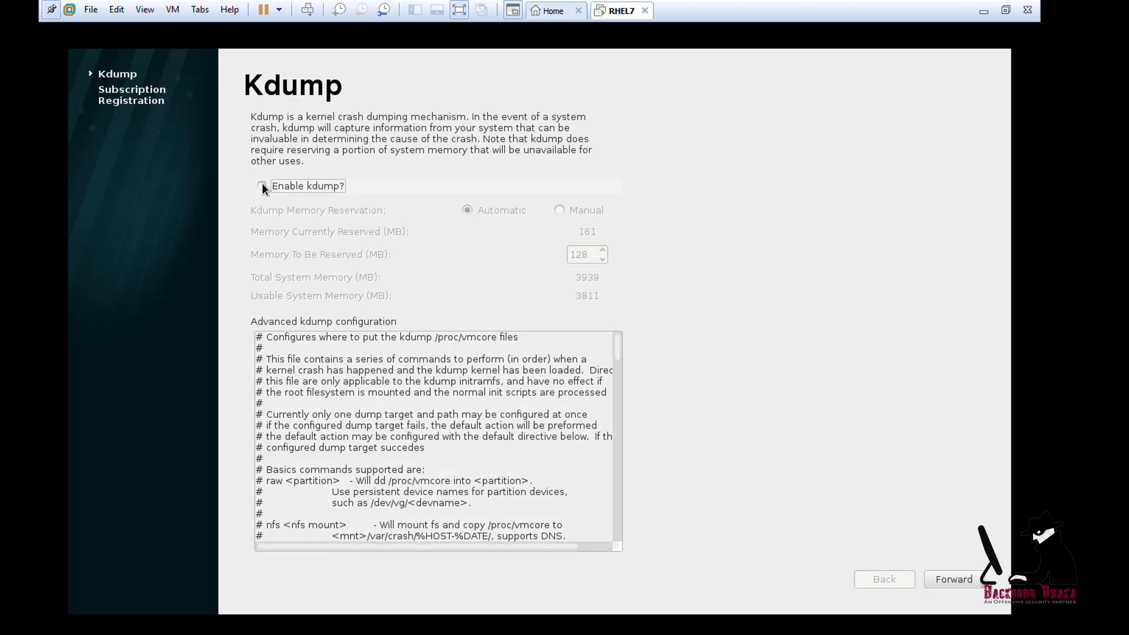
{"action": "left_click", "coordinate": [943, 585]}
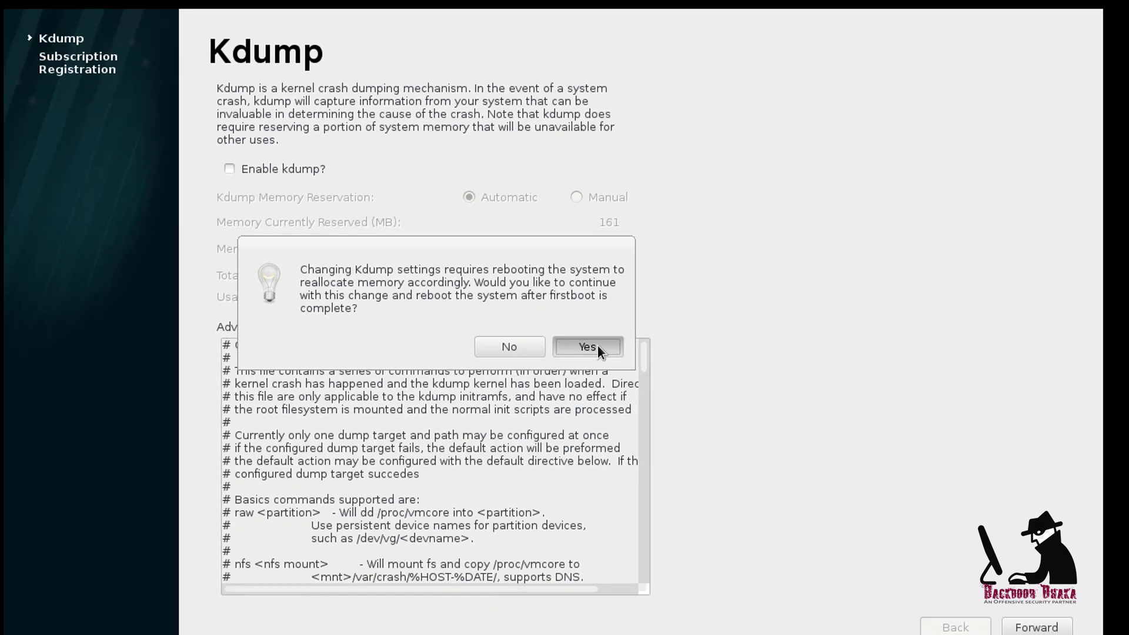
{"action": "left_click", "coordinate": [694, 404]}
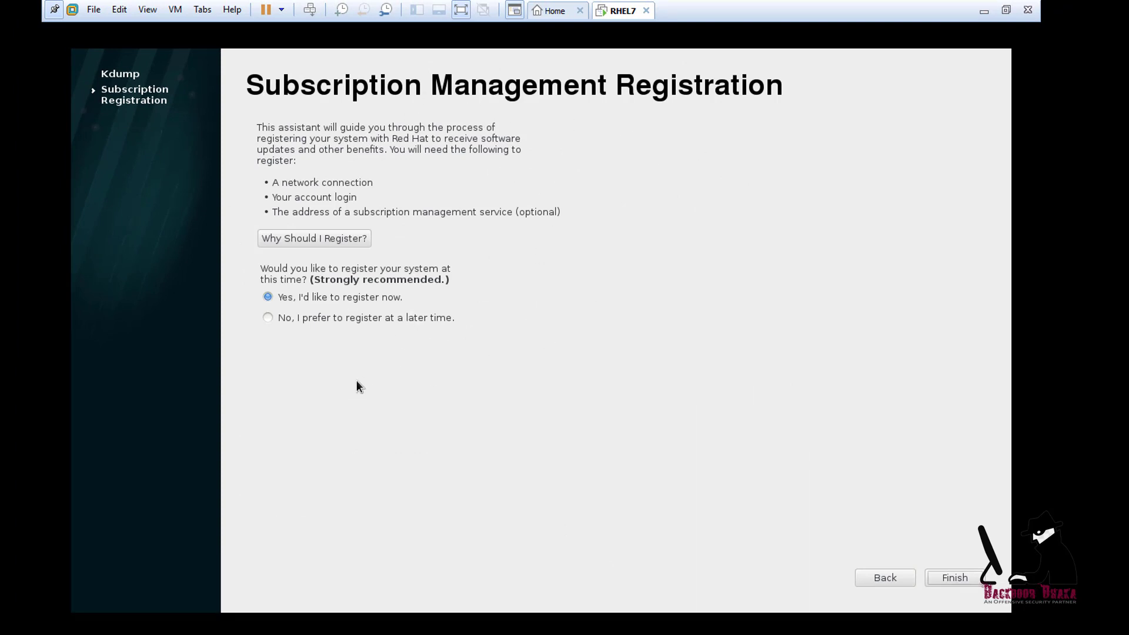
Choose to register with Red Hat later, finish firstboot, and acknowledge the reboot notice
{"action": "left_click", "coordinate": [269, 318]}
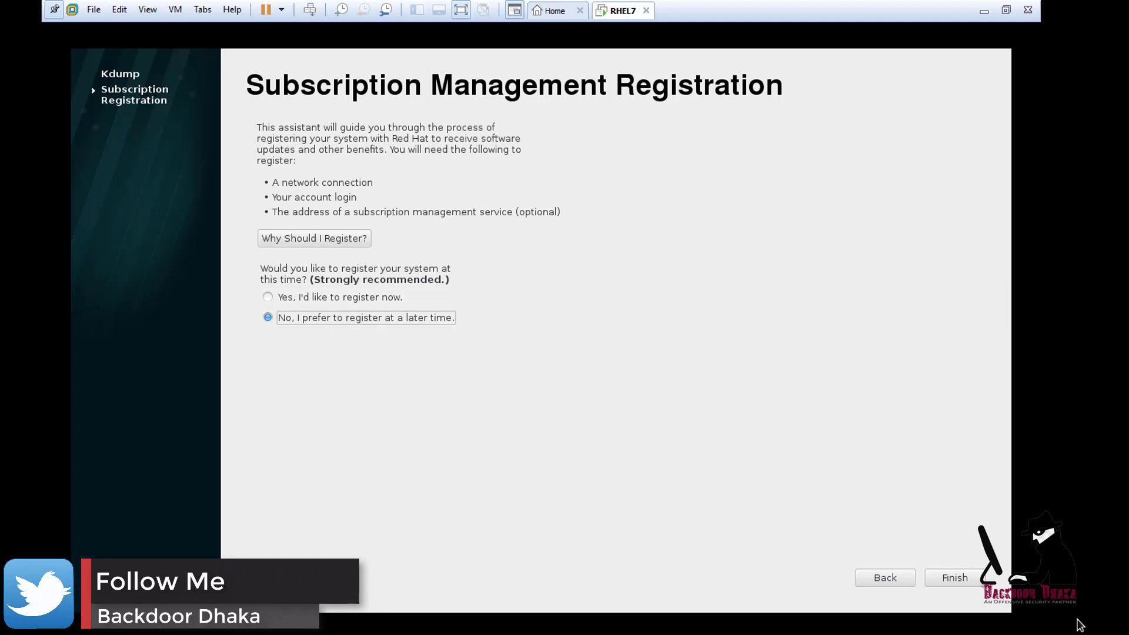
{"action": "left_click", "coordinate": [956, 573]}
{"action": "left_click", "coordinate": [624, 381]}
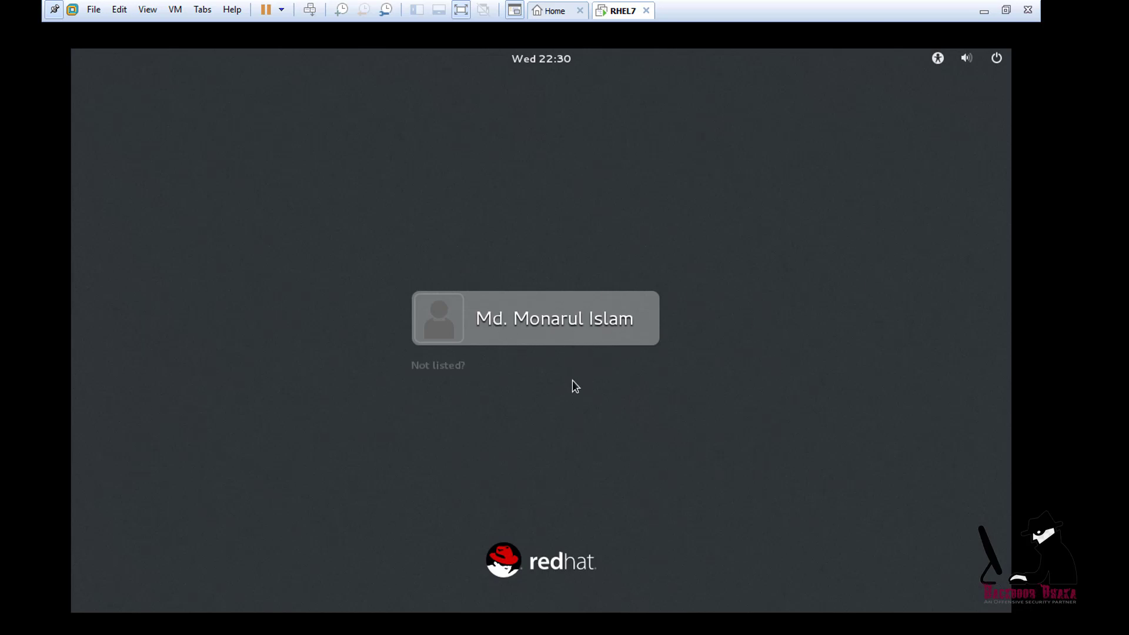
Select the listed user account on the login screen and sign in with its password
{"action": "left_click", "coordinate": [573, 322]}
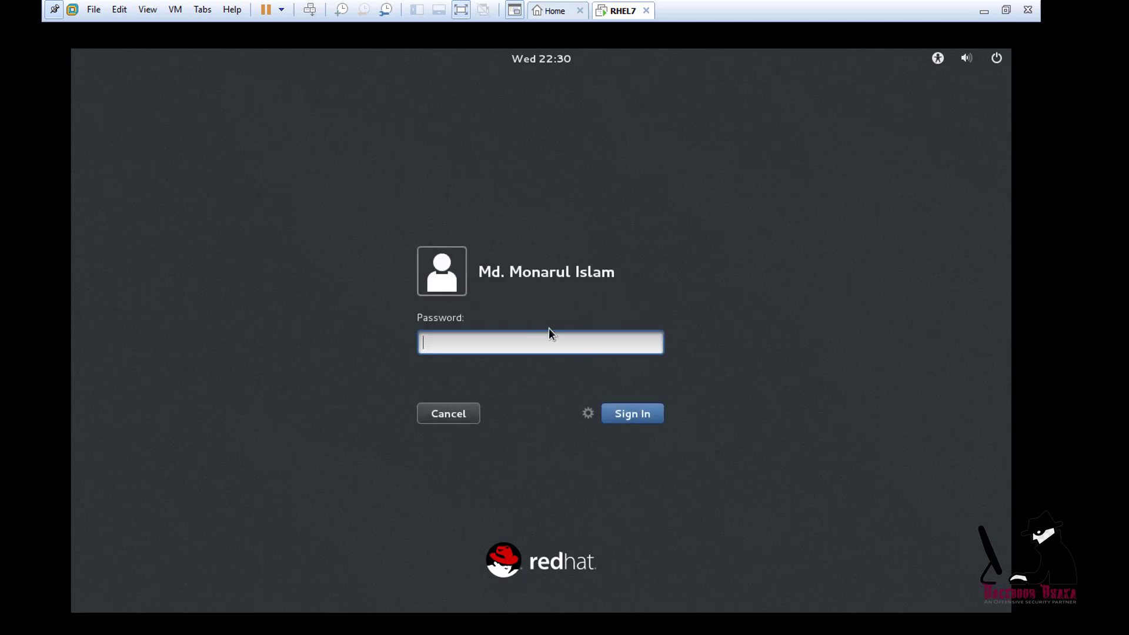
{"action": "left_click", "coordinate": [469, 415]}
{"action": "left_click", "coordinate": [457, 369]}
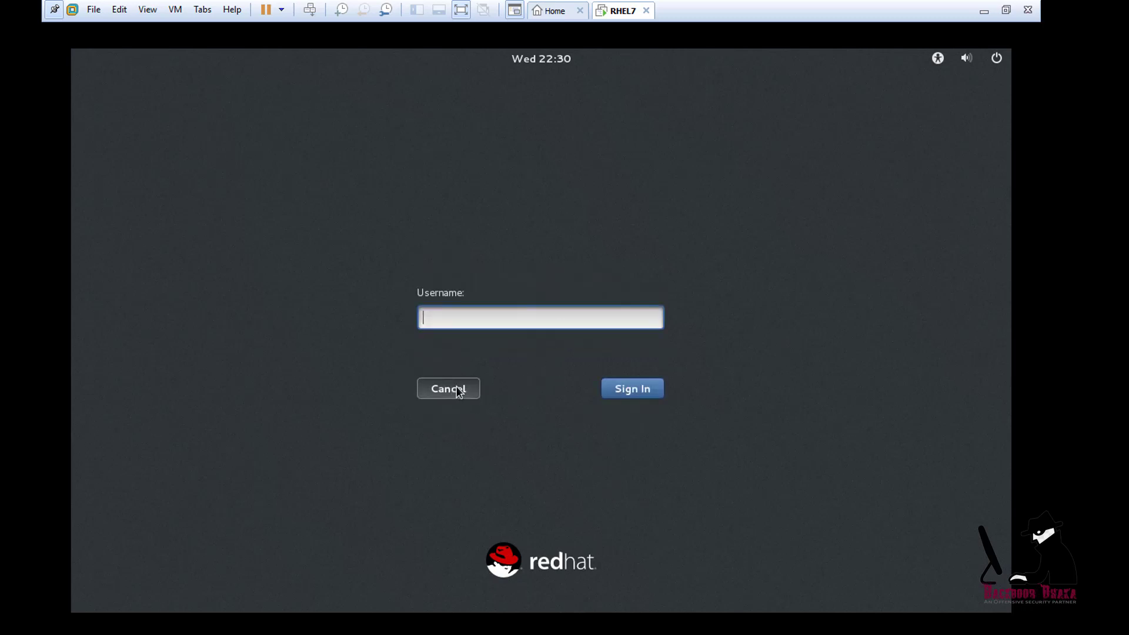
{"action": "left_click", "coordinate": [449, 389]}
{"action": "left_click", "coordinate": [528, 324]}
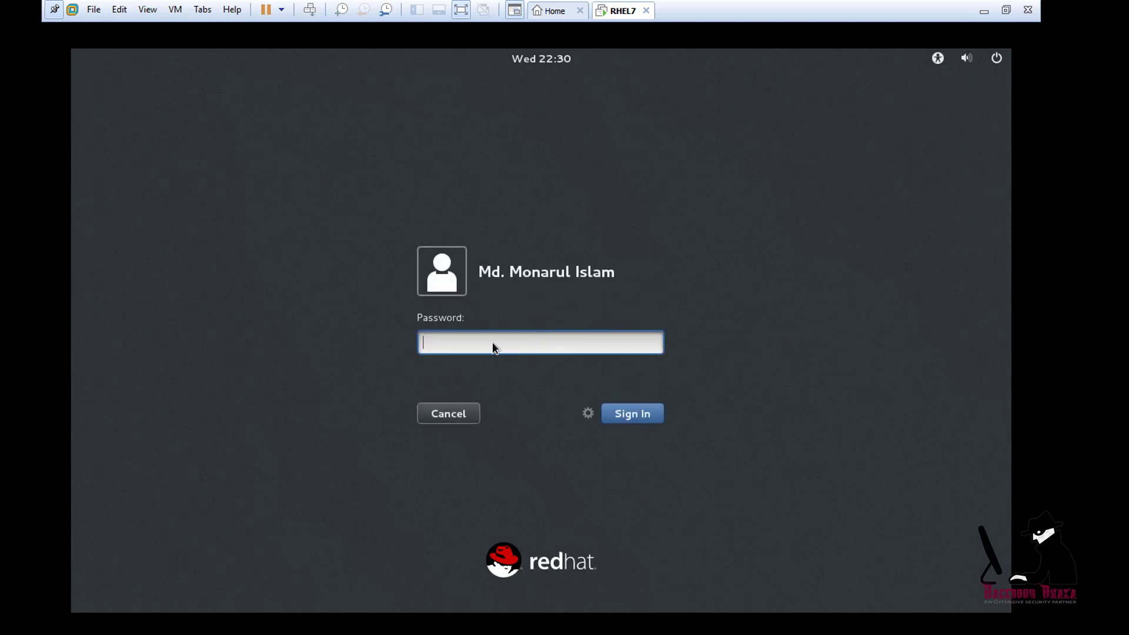
{"action": "type", "text": "*****"}
{"action": "key", "text": "Return"}
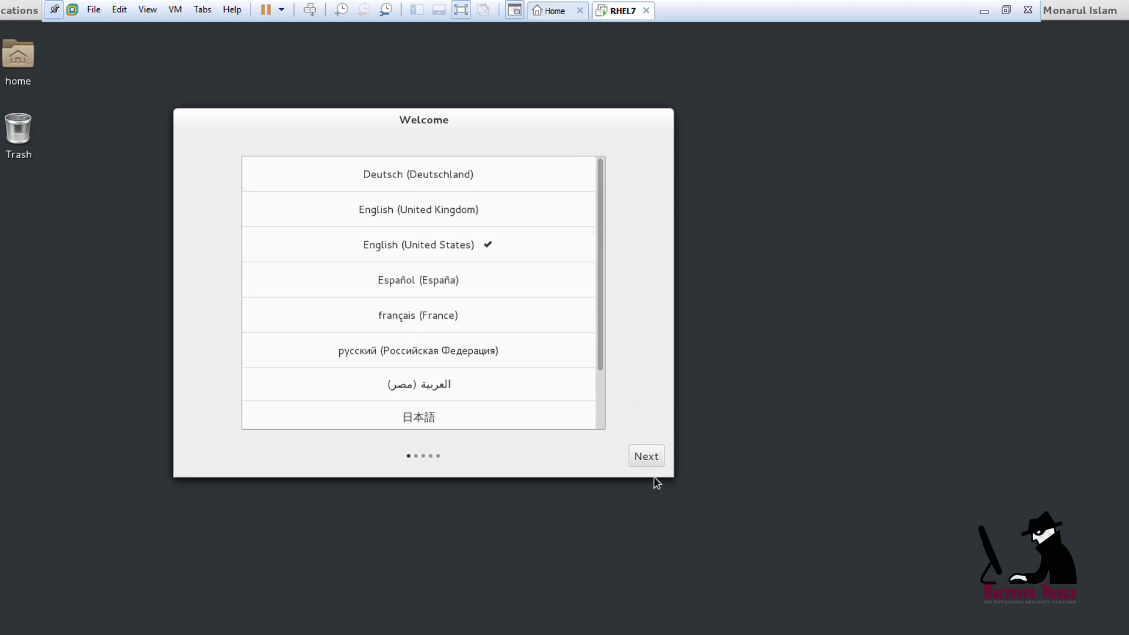
Keep English (United States), start using Red Hat Enterprise Linux Workstation, and close GNOME Help
{"action": "left_click", "coordinate": [645, 458]}
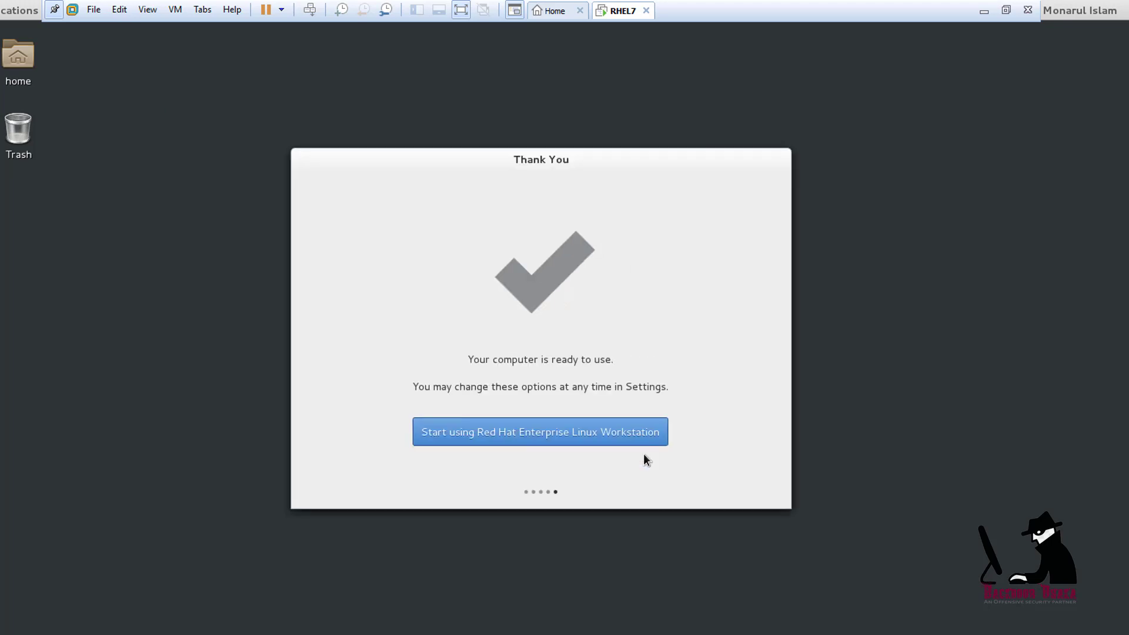
{"action": "left_click", "coordinate": [594, 433]}
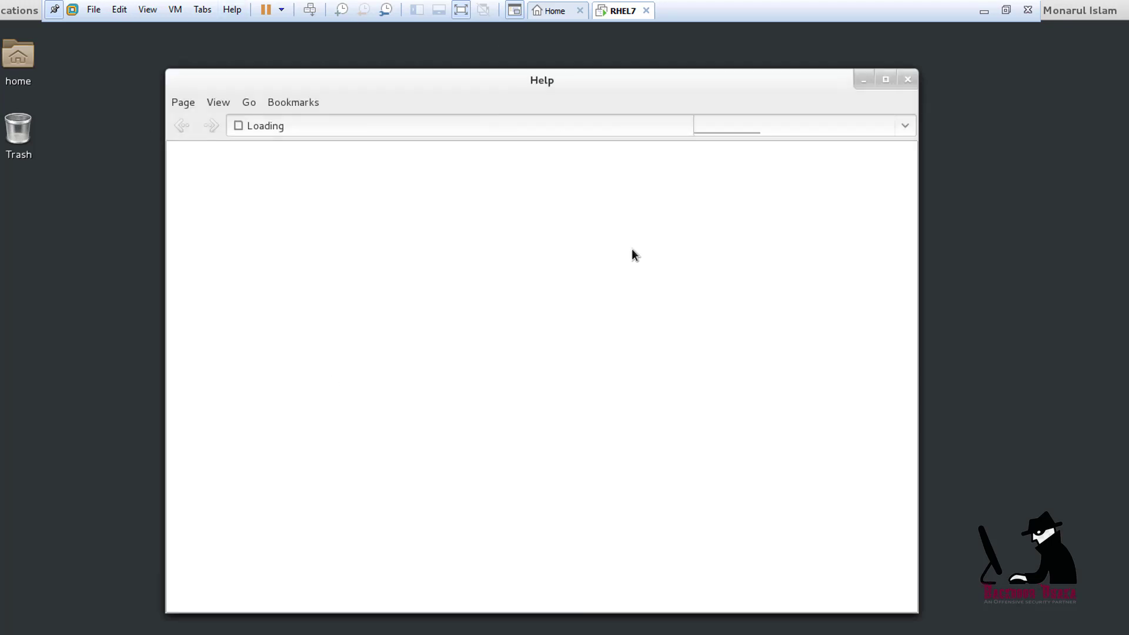
{"action": "left_click", "coordinate": [908, 80]}
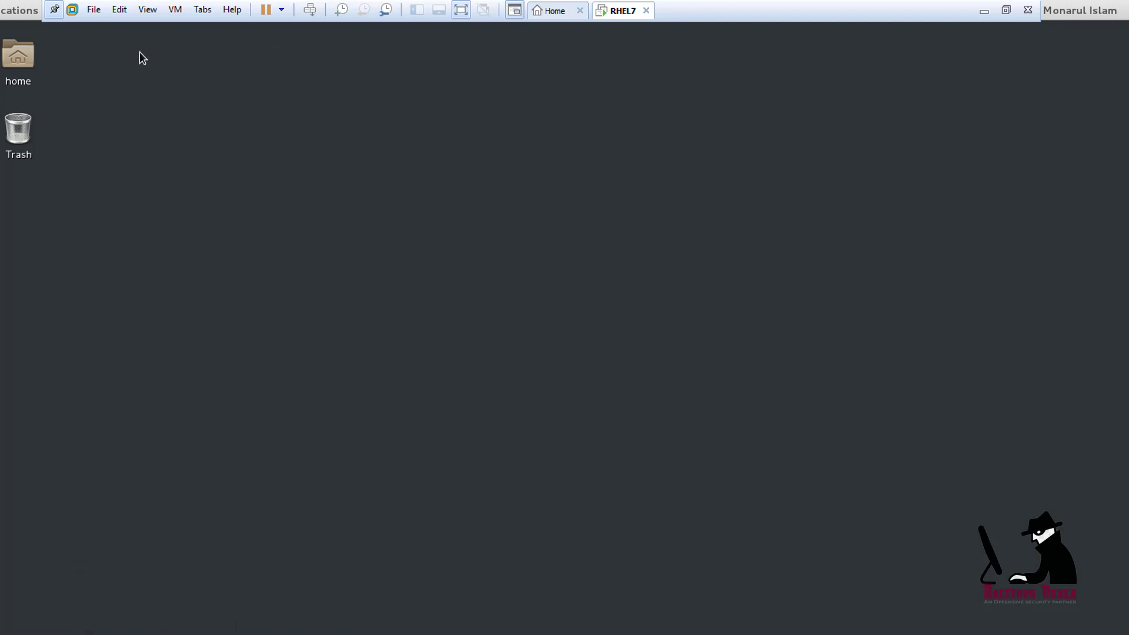
Hide the VMware command bar so the RHEL desktop fills the screen
{"action": "left_click", "coordinate": [52, 10]}
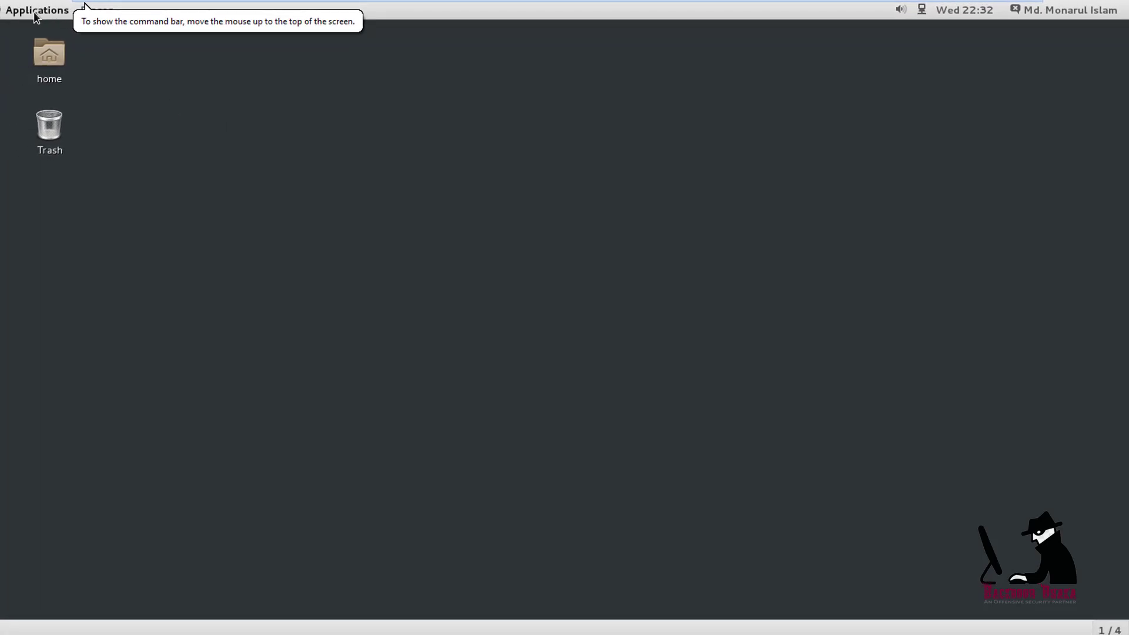
{"action": "left_click", "coordinate": [152, 30]}
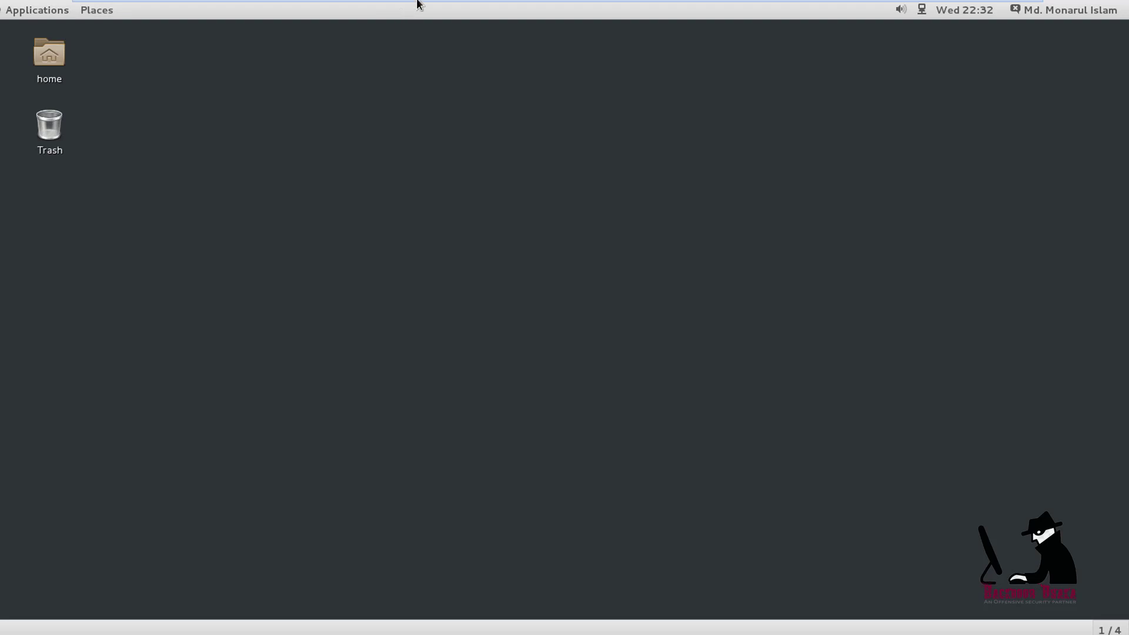
{"action": "mouse_move", "coordinate": [416, 3]}
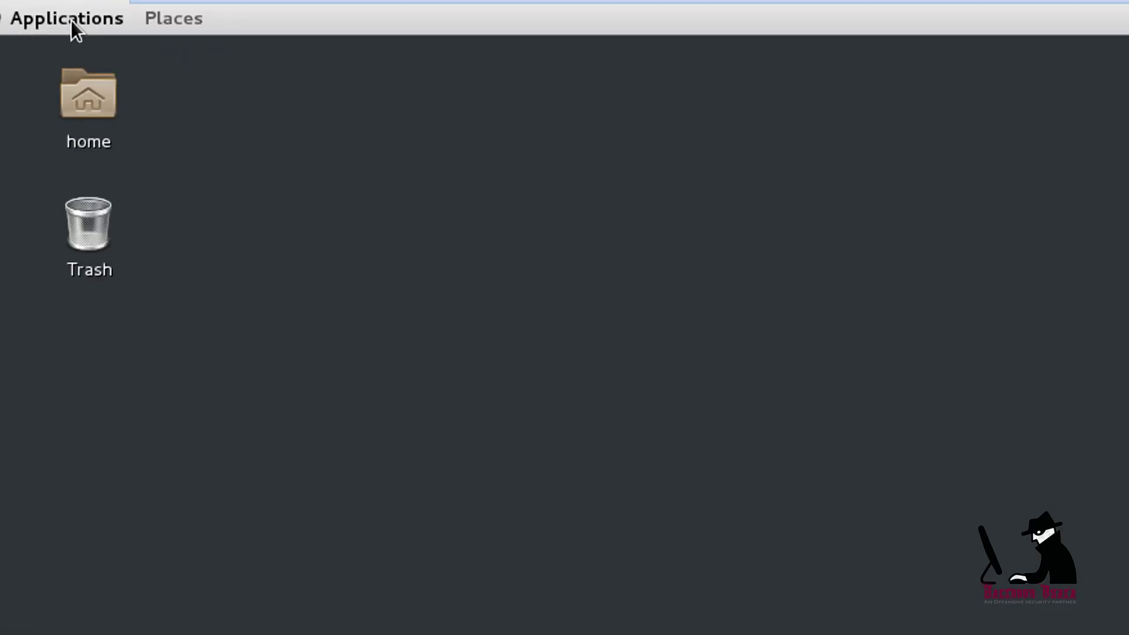
Browse the Applications menu, confirm Wired networking is ON, and check the user menu
{"action": "left_click", "coordinate": [82, 23]}
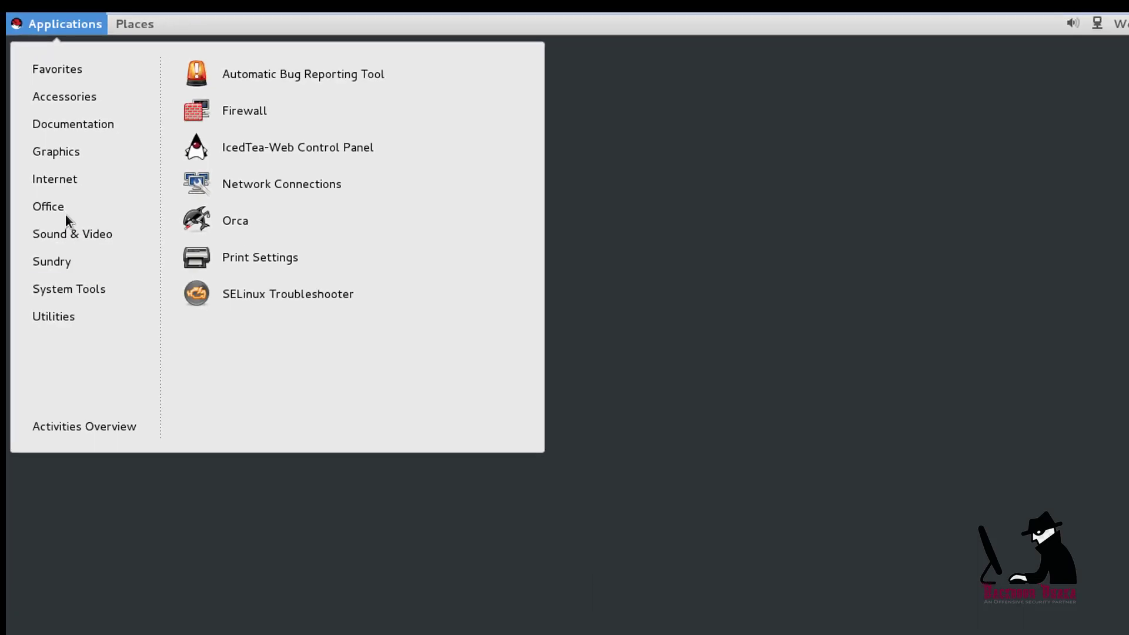
{"action": "left_click", "coordinate": [431, 411]}
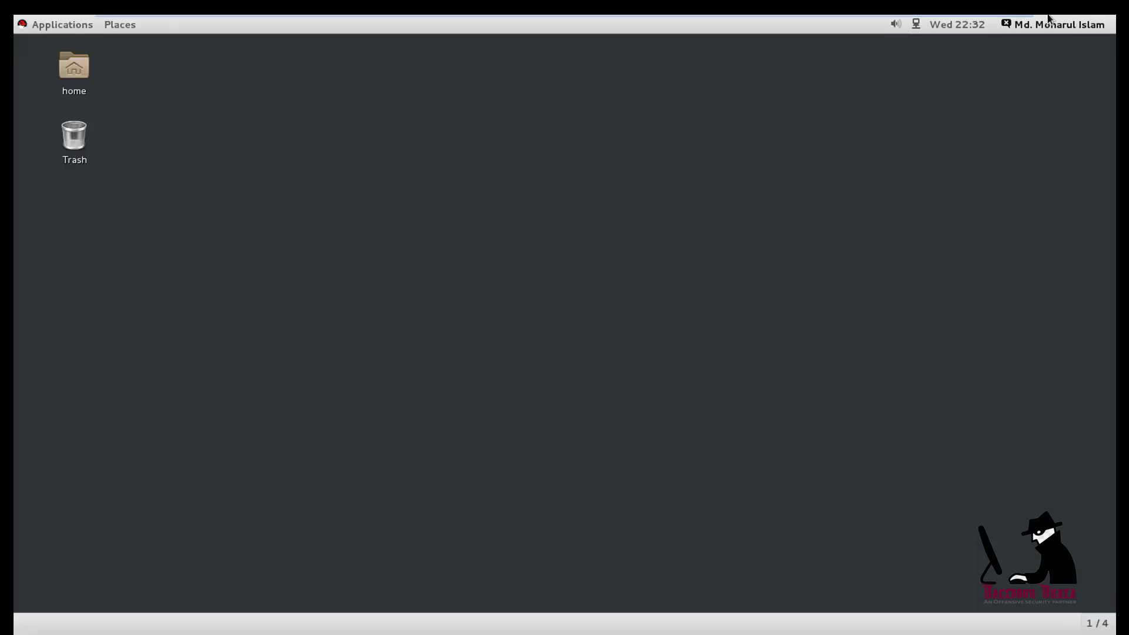
{"action": "left_click", "coordinate": [915, 25]}
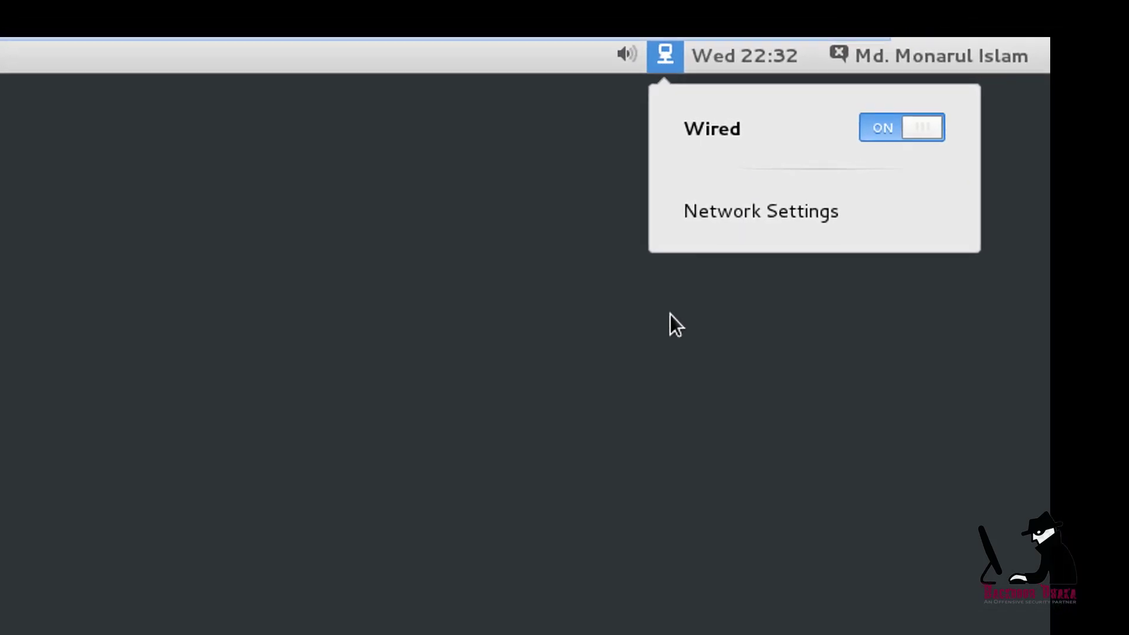
{"action": "left_click", "coordinate": [676, 321]}
{"action": "left_click", "coordinate": [845, 79]}
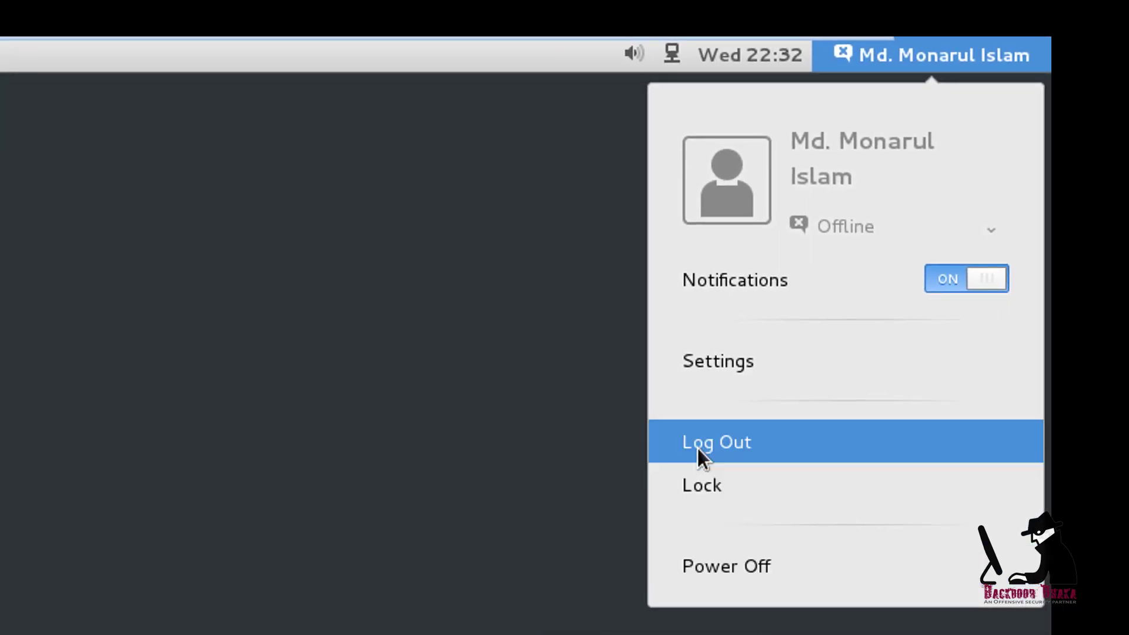
{"action": "left_click", "coordinate": [383, 495]}
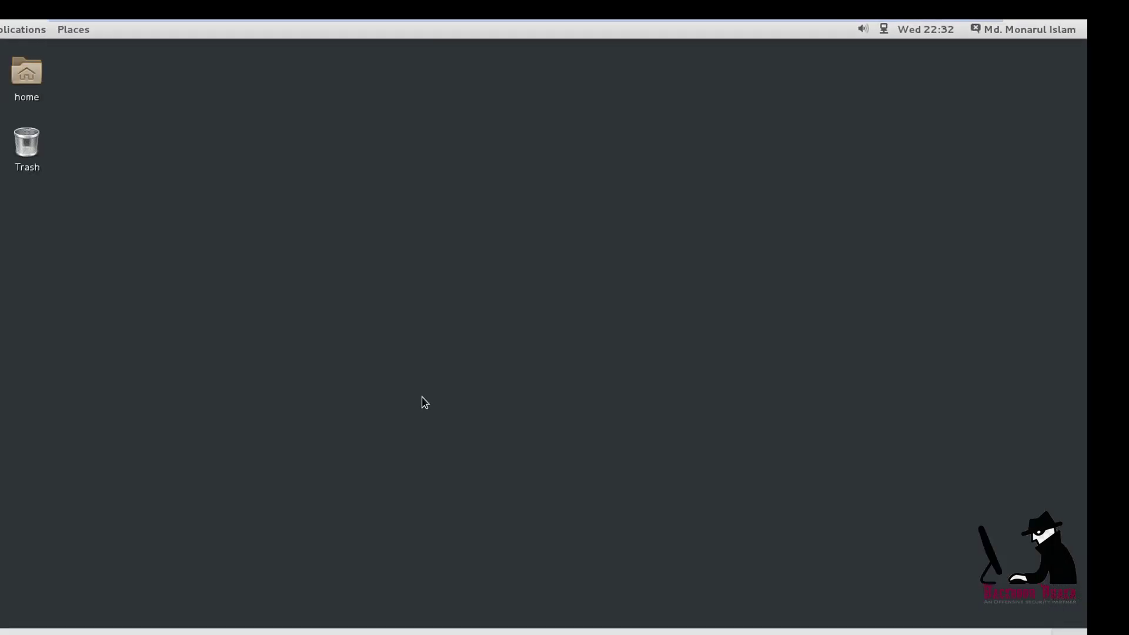